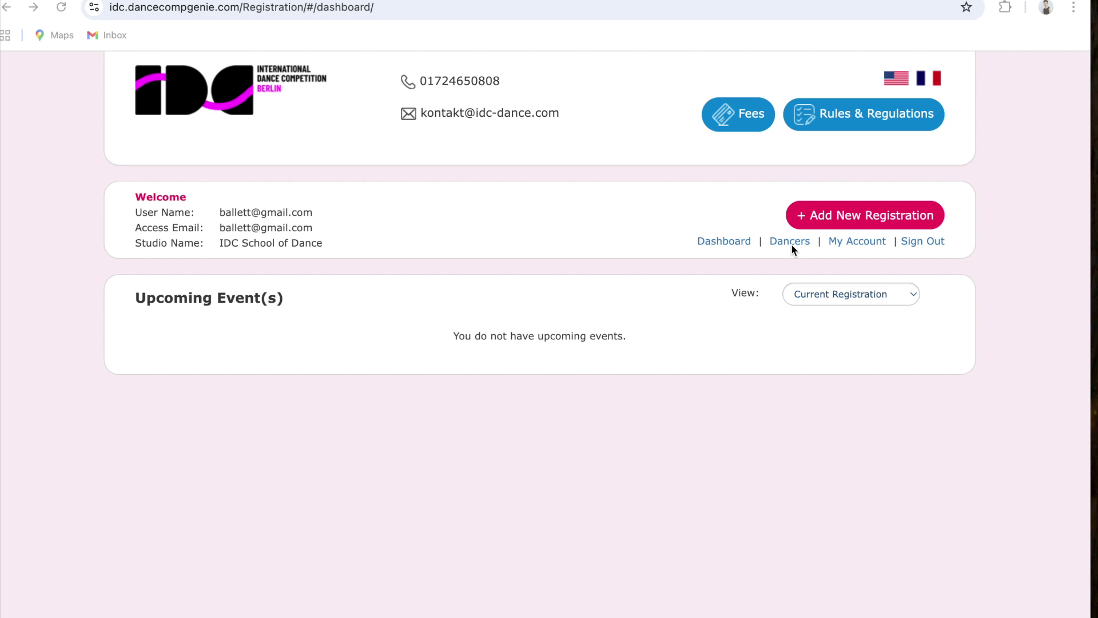
Start a new season dancer and enter her first name, last name and e-mail address
{"action": "left_click", "coordinate": [787, 240]}
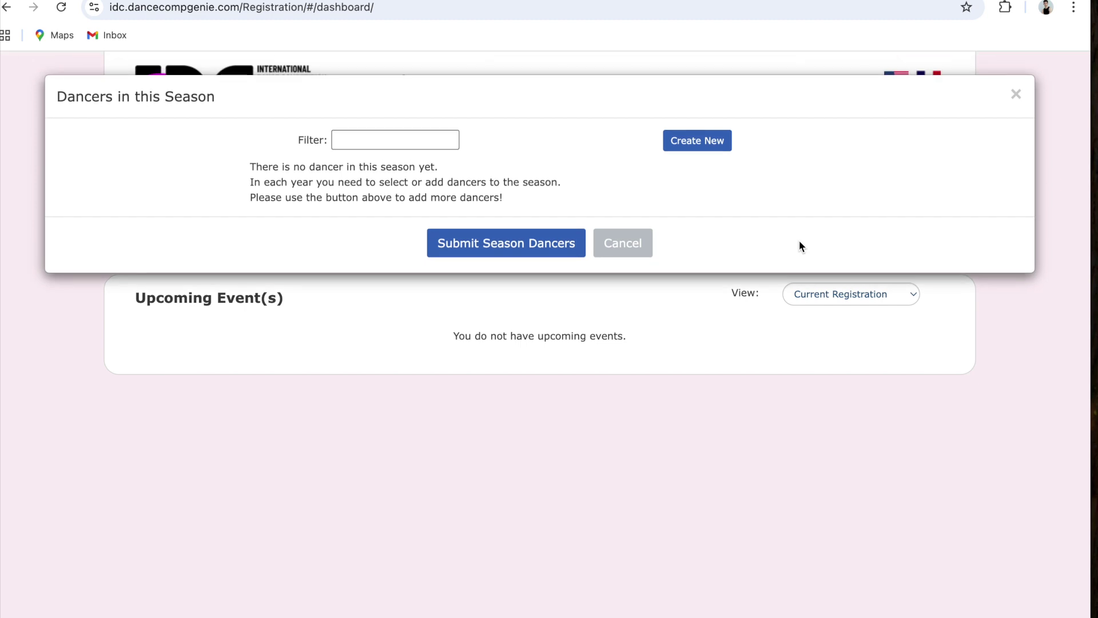
{"action": "left_click", "coordinate": [702, 143]}
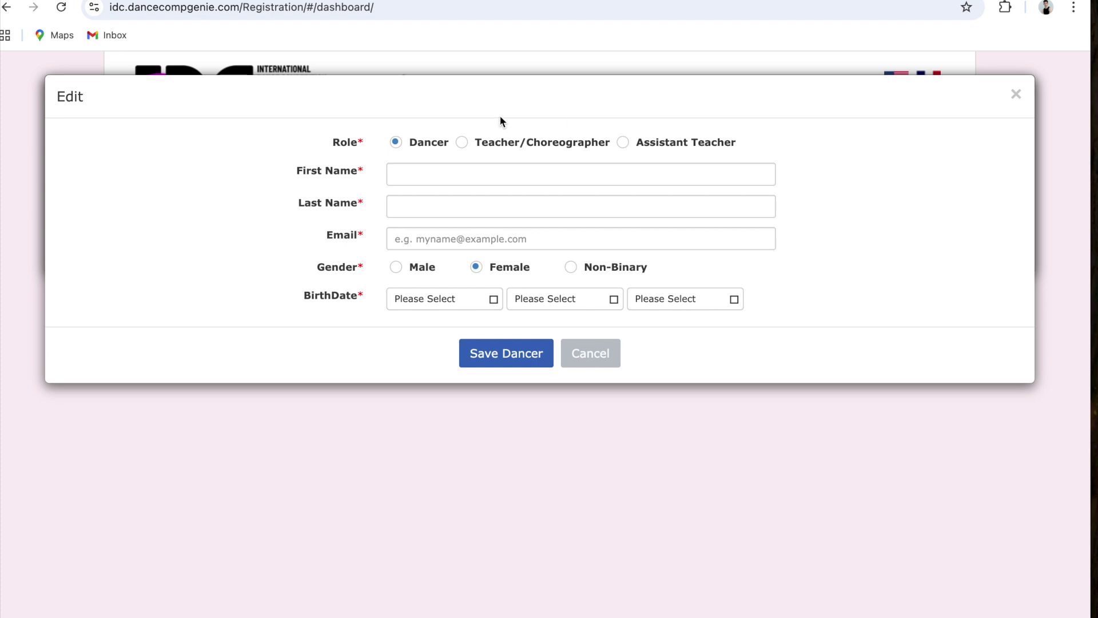
{"action": "left_click", "coordinate": [439, 174]}
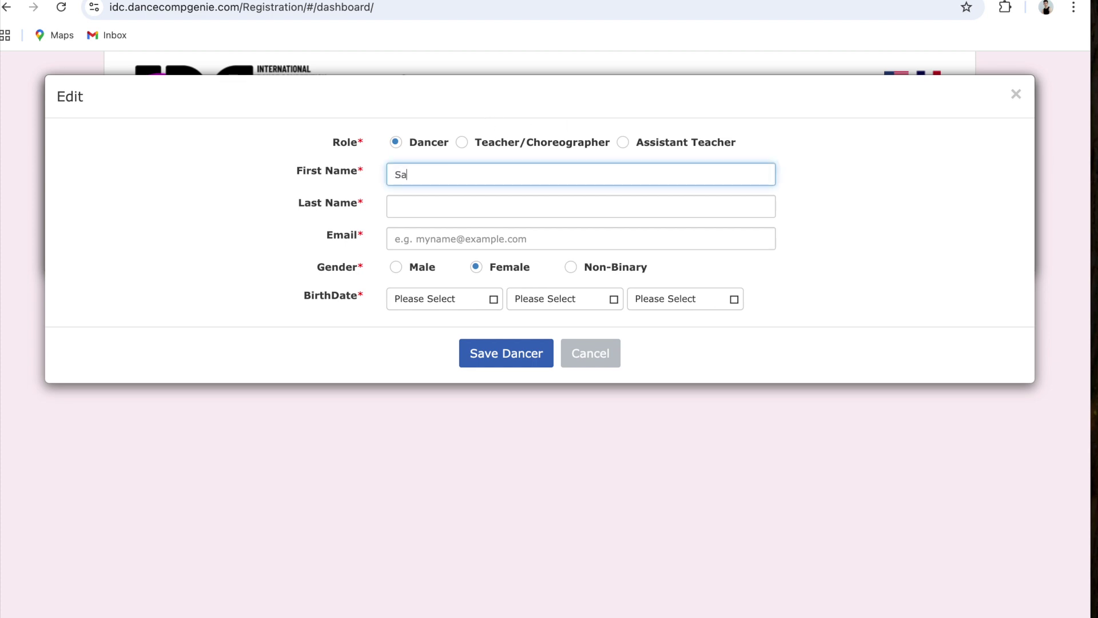
{"action": "left_click", "coordinate": [424, 203]}
{"action": "type", "text": "Smith"}
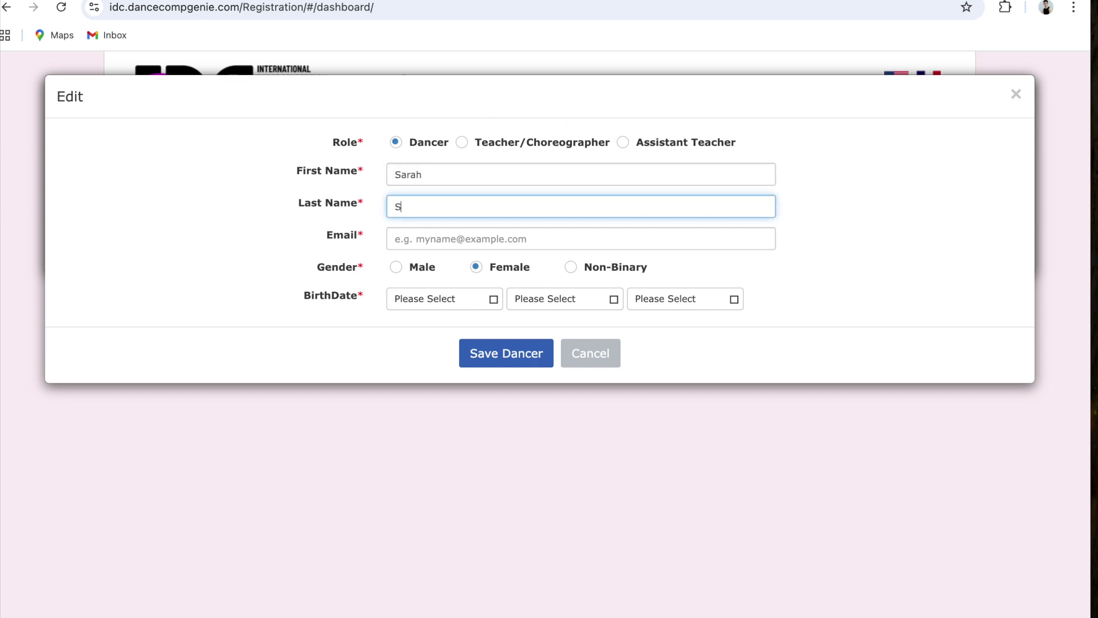
{"action": "left_click", "coordinate": [426, 236]}
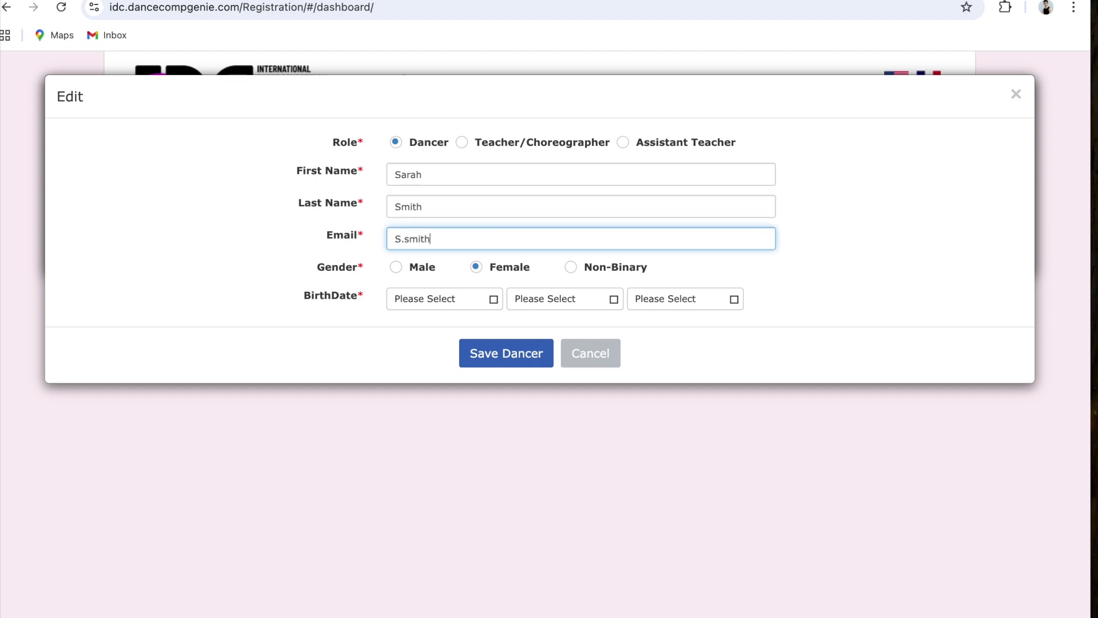
Set her birthdate to February 03, 2001 and save the dancer
{"action": "left_click", "coordinate": [492, 301]}
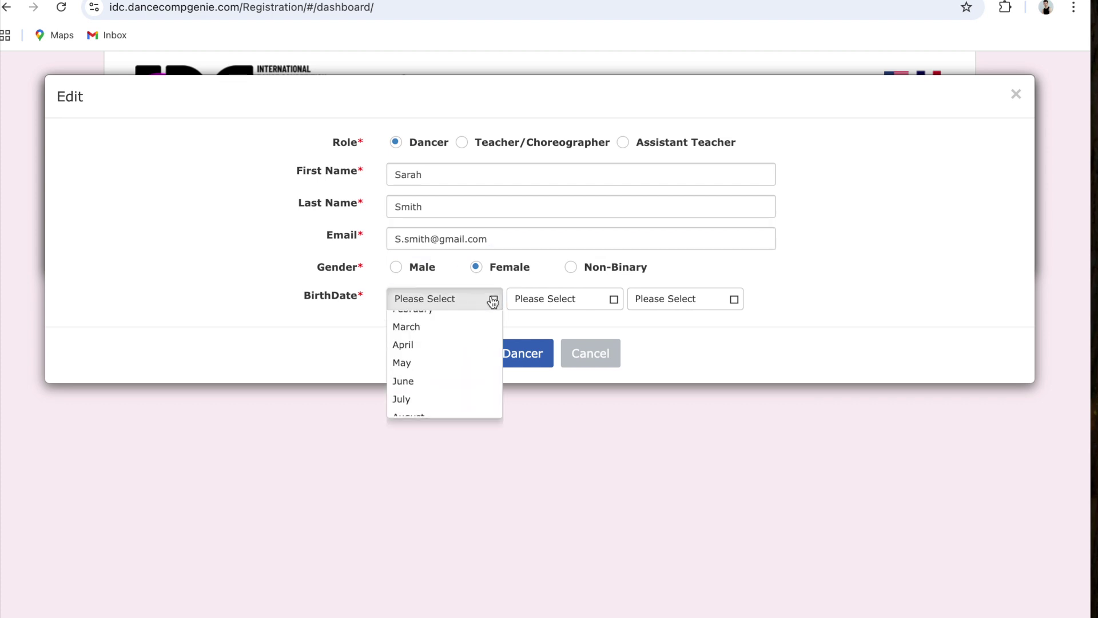
{"action": "left_click", "coordinate": [469, 357]}
{"action": "left_click", "coordinate": [549, 302]}
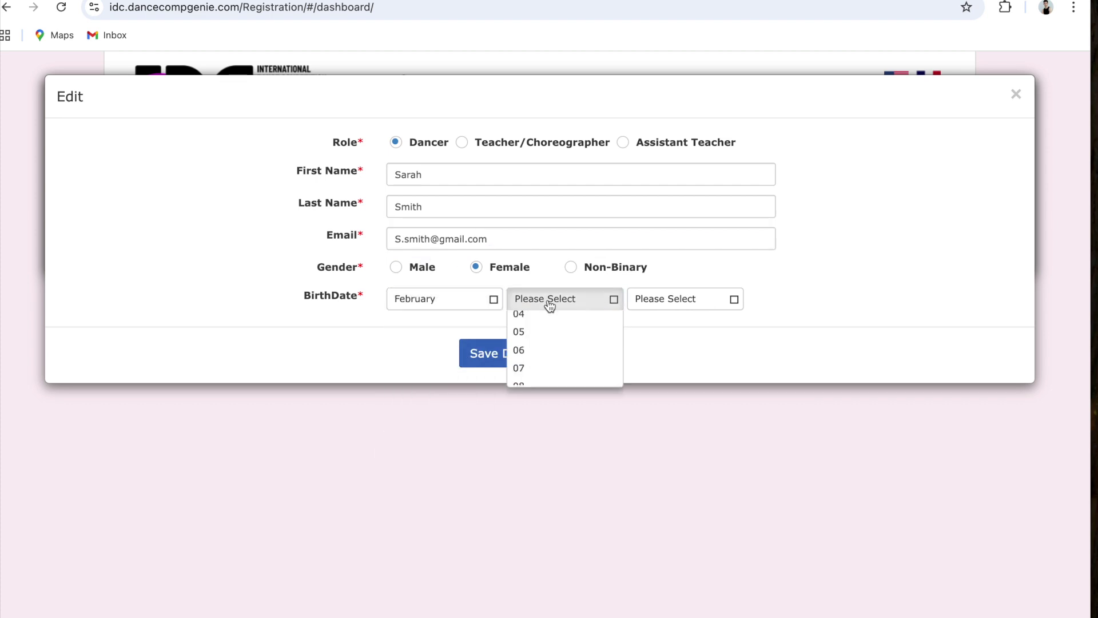
{"action": "left_click", "coordinate": [549, 378]}
{"action": "left_click", "coordinate": [680, 309]}
{"action": "scroll", "coordinate": [676, 389], "scroll_direction": "down", "scroll_amount": 6}
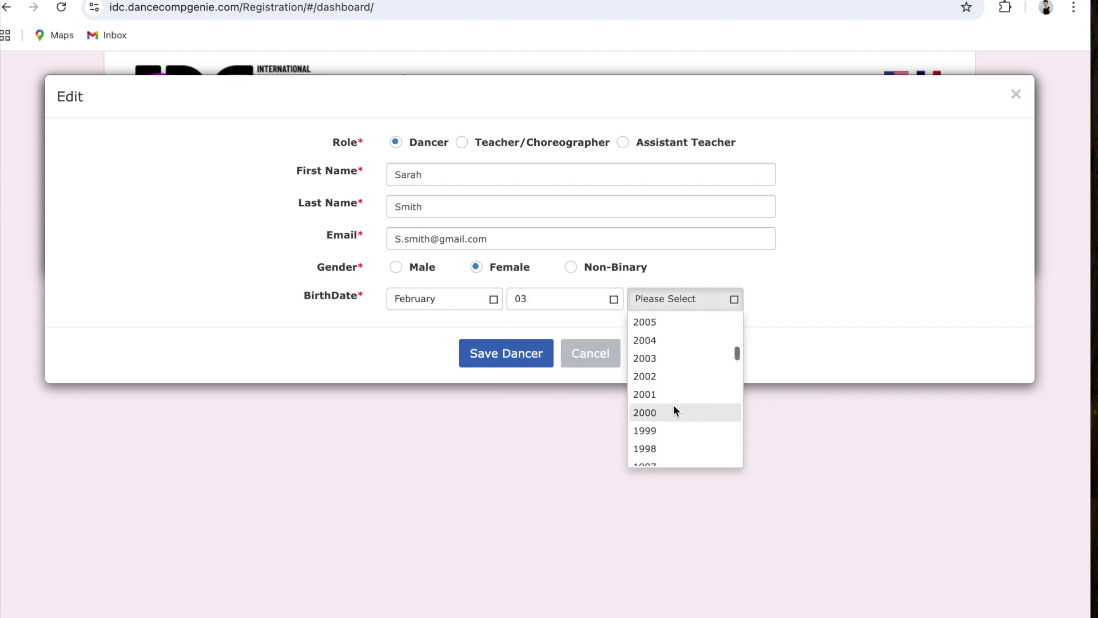
{"action": "left_click", "coordinate": [674, 396]}
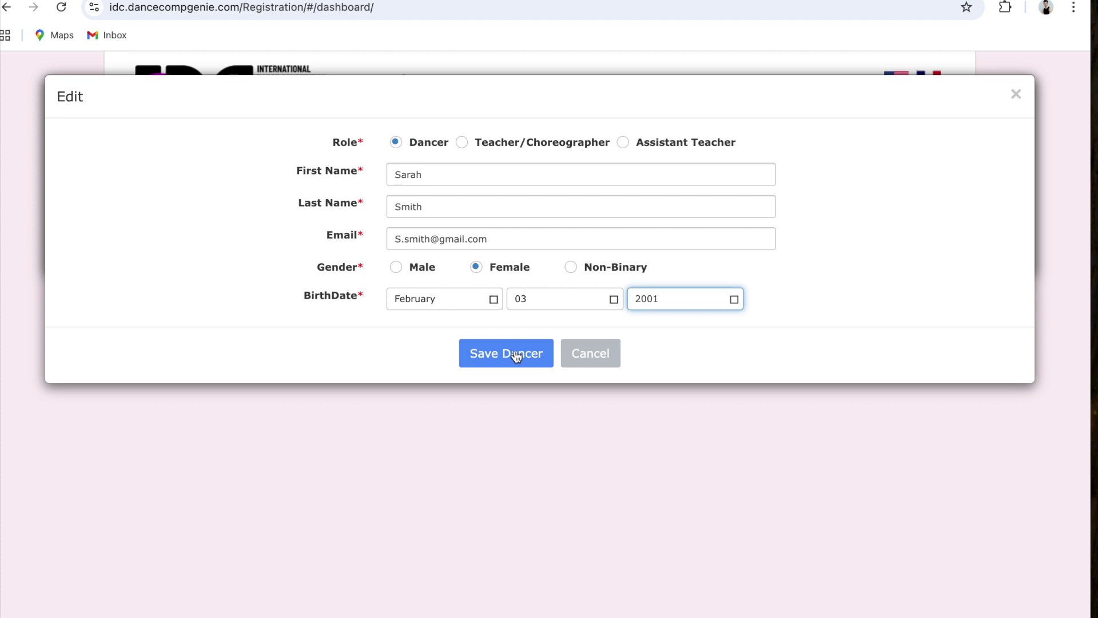
{"action": "left_click", "coordinate": [514, 354]}
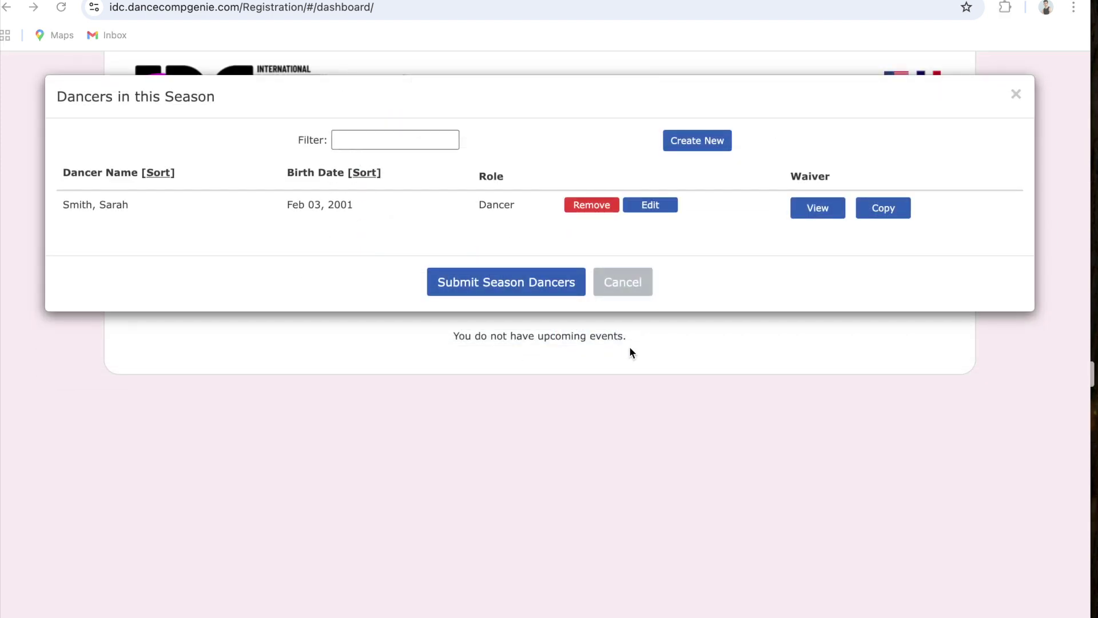
Add a male dancer with name, e-mail and birthdate March 03, 2012, and save him
{"action": "left_click", "coordinate": [697, 140]}
{"action": "left_click", "coordinate": [453, 174]}
{"action": "type", "text": "John"}
{"action": "key", "text": "Tab"}
{"action": "type", "text": "Smith"}
{"action": "left_click", "coordinate": [431, 238]}
{"action": "left_click", "coordinate": [396, 267]}
{"action": "left_click", "coordinate": [444, 298]}
{"action": "left_click", "coordinate": [445, 356]}
{"action": "left_click", "coordinate": [565, 299]}
{"action": "left_click", "coordinate": [558, 357]}
Add a third dancer with name, e-mail and birthdate April 04, 2009, and save
{"action": "left_click", "coordinate": [685, 299]}
{"action": "scroll", "coordinate": [662, 368], "scroll_direction": "down", "scroll_amount": 3}
{"action": "left_click", "coordinate": [446, 203]}
{"action": "type", "text": "Smith"}
{"action": "left_click", "coordinate": [439, 238]}
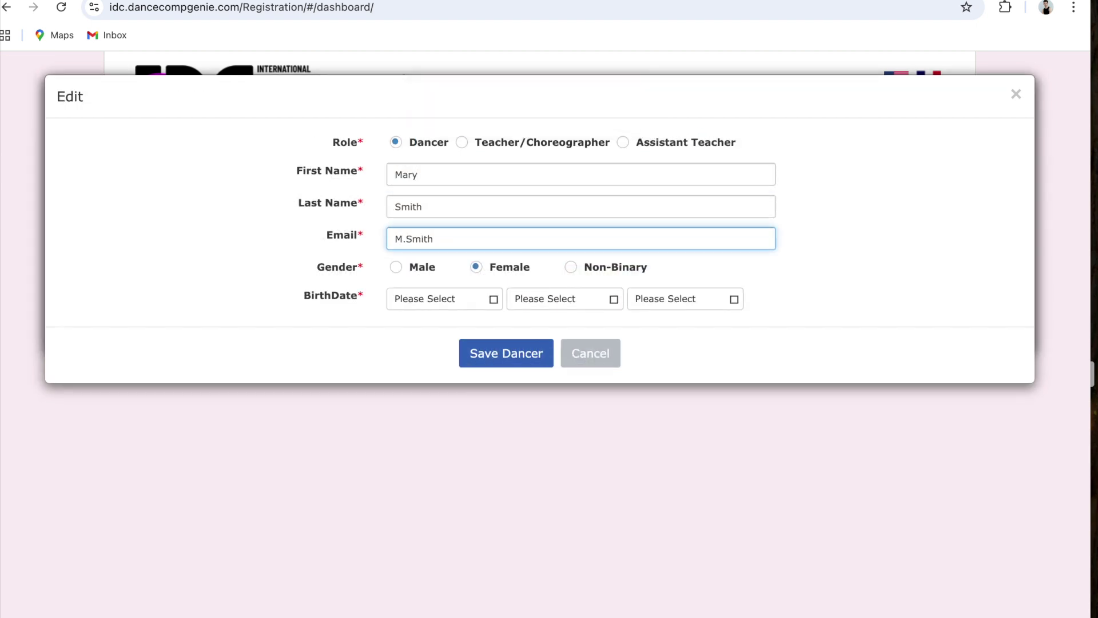
{"action": "left_click", "coordinate": [425, 296]}
{"action": "left_click", "coordinate": [432, 370]}
{"action": "left_click", "coordinate": [561, 299]}
{"action": "left_click", "coordinate": [555, 371]}
Start a fourth dancer and enter her first name, last name and partial e-mail
{"action": "left_click", "coordinate": [698, 140]}
{"action": "left_click", "coordinate": [458, 171]}
{"action": "left_click", "coordinate": [435, 204]}
{"action": "type", "text": "Smith"}
{"action": "left_click", "coordinate": [420, 239]}
{"action": "left_click", "coordinate": [438, 299]}
{"action": "left_click", "coordinate": [540, 312]}
{"action": "left_click", "coordinate": [549, 418]}
{"action": "left_click", "coordinate": [685, 299]}
{"action": "left_click", "coordinate": [657, 468]}
{"action": "left_click", "coordinate": [488, 238]}
{"action": "type", "text": "@gmail.com"}
{"action": "left_click", "coordinate": [506, 353]}
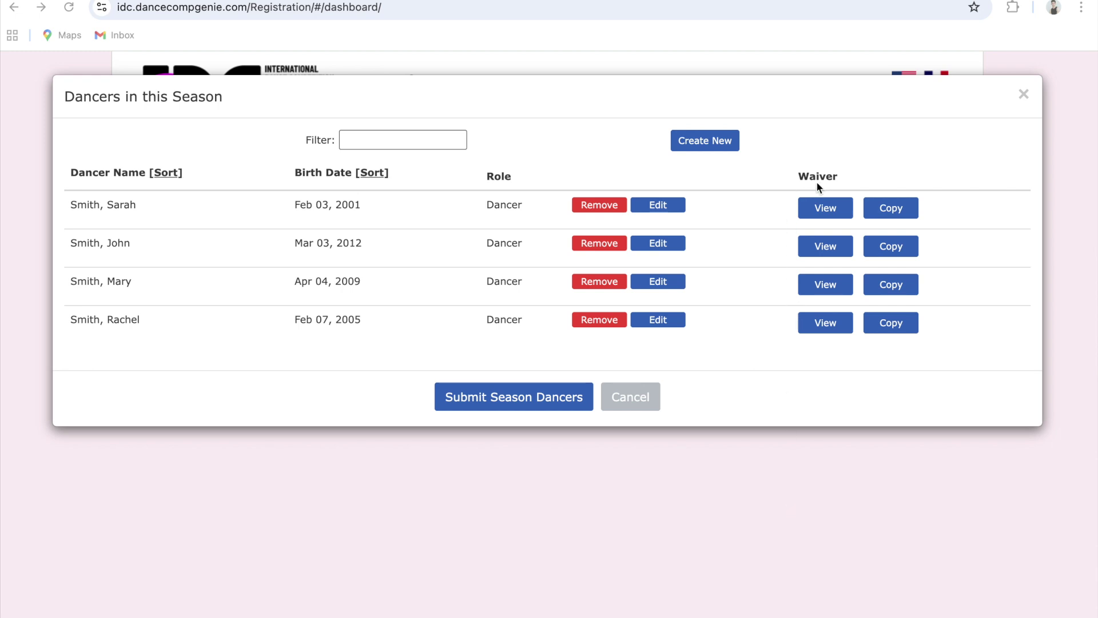
{"action": "left_click", "coordinate": [821, 210]}
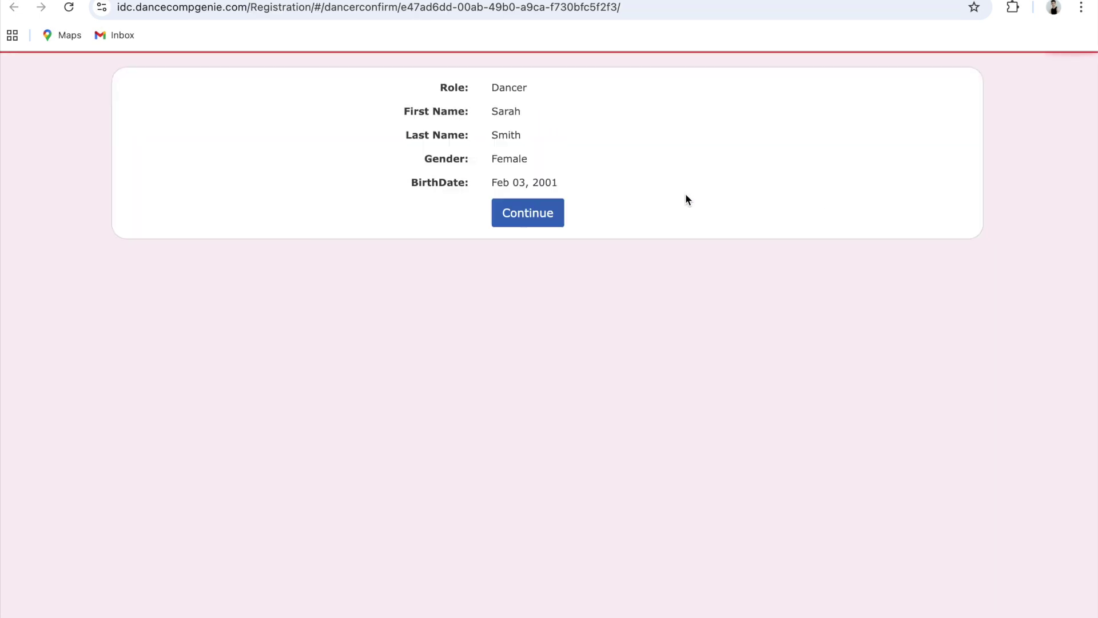
{"action": "left_click", "coordinate": [549, 214]}
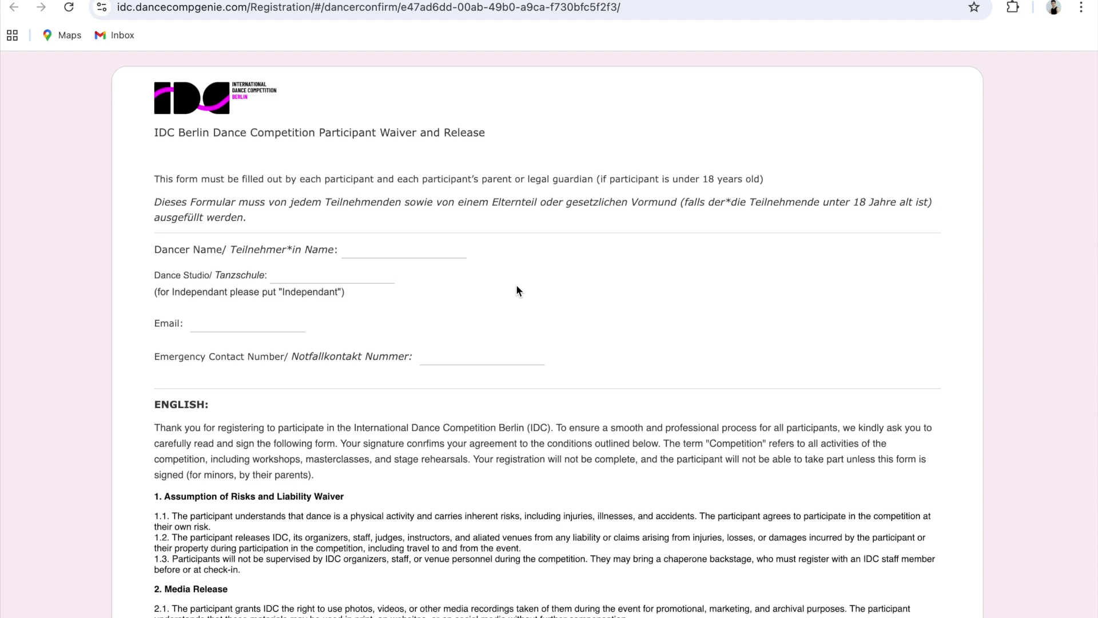
{"action": "scroll", "coordinate": [517, 285], "scroll_direction": "down", "scroll_amount": 2}
{"action": "scroll", "coordinate": [516, 284], "scroll_direction": "down", "scroll_amount": 20}
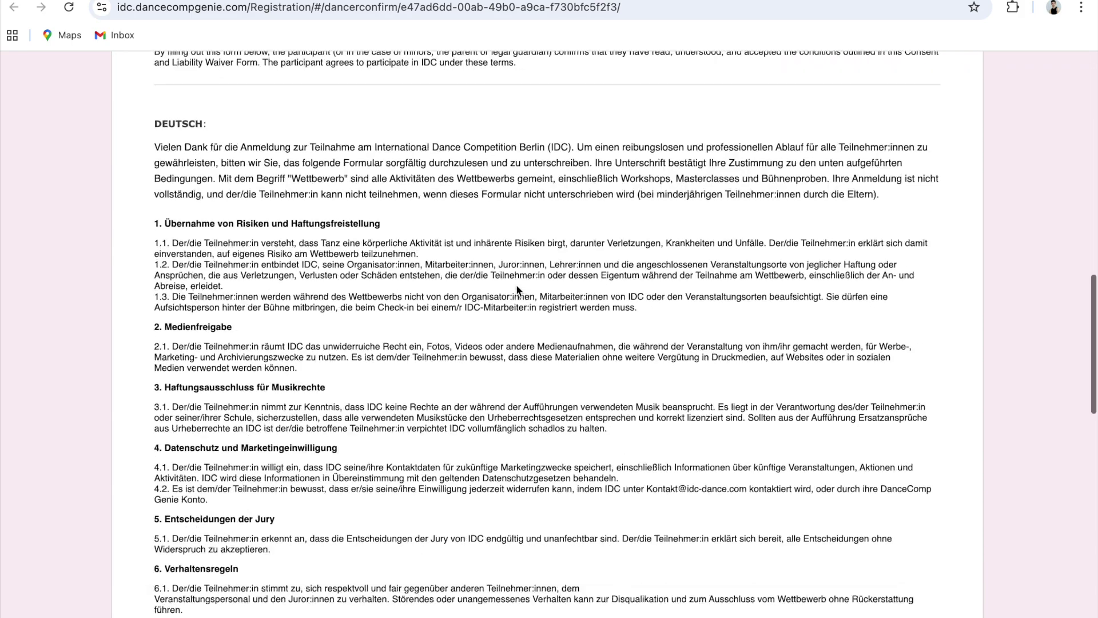
{"action": "scroll", "coordinate": [516, 284], "scroll_direction": "down", "scroll_amount": 10}
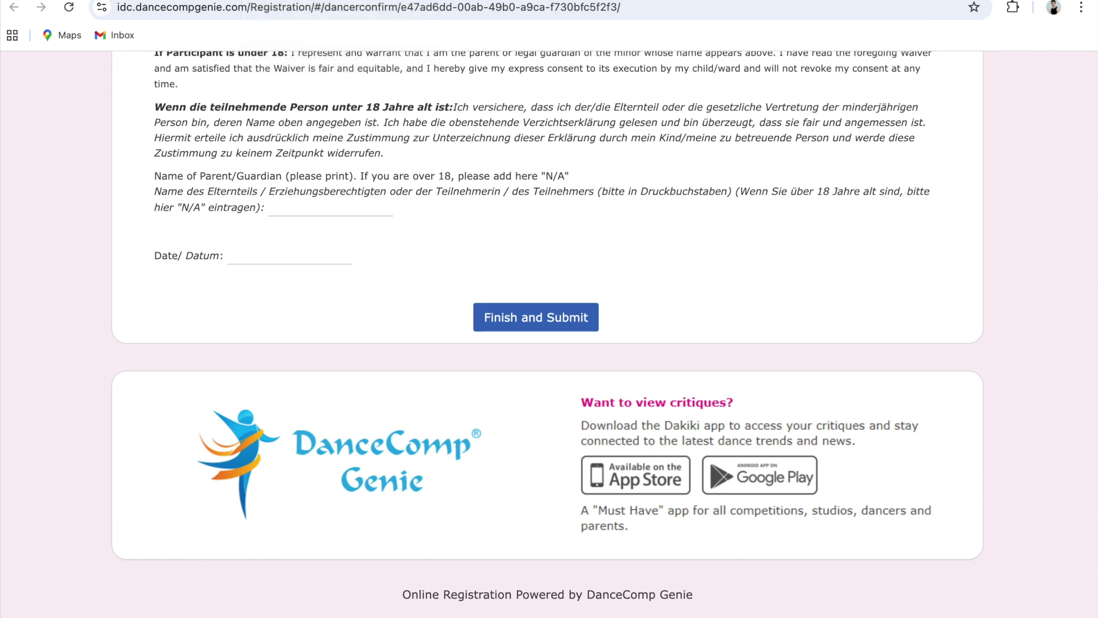
{"action": "left_click", "coordinate": [423, 0]}
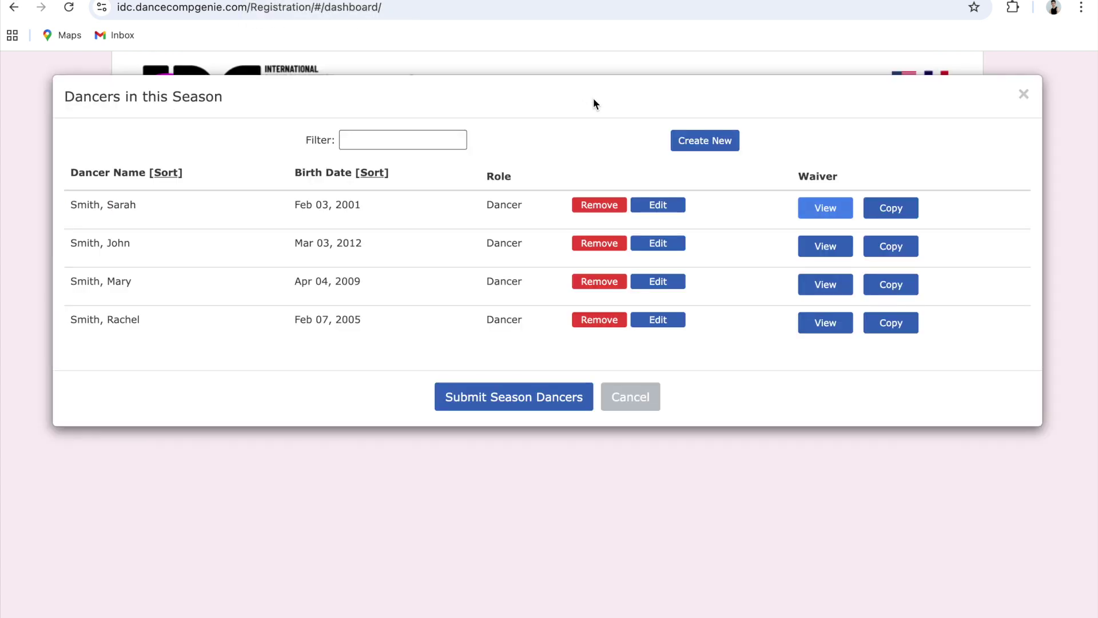
Copy the first dancer's waiver link and paste it into the prepared Mail message
{"action": "left_click", "coordinate": [888, 212]}
{"action": "mouse_move", "coordinate": [343, 615]}
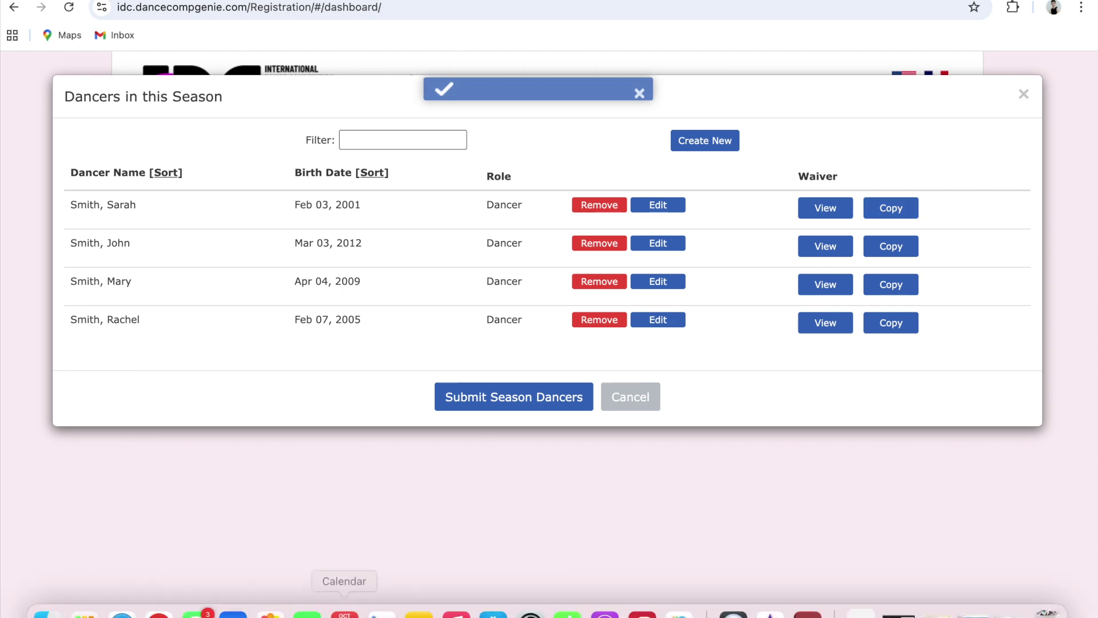
{"action": "left_click", "coordinate": [238, 609]}
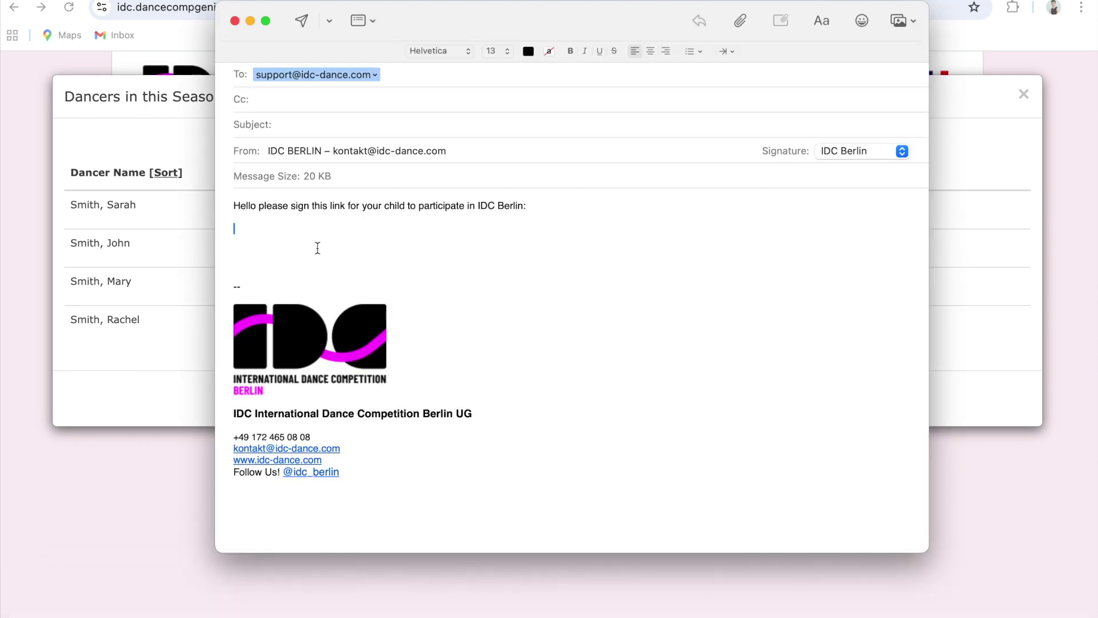
{"action": "key", "text": "super+v"}
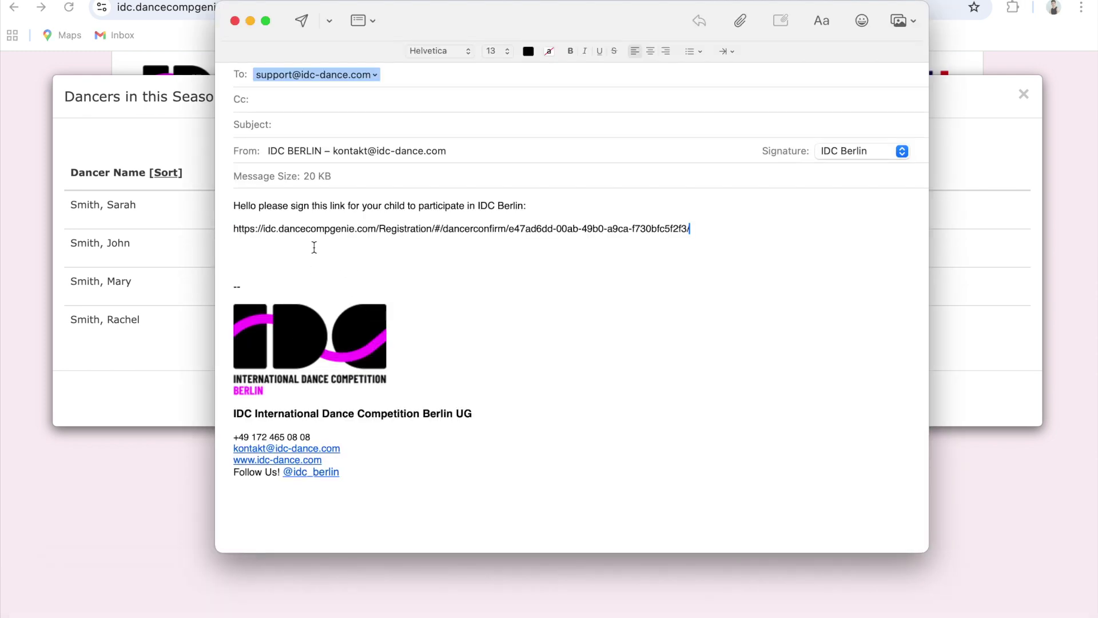
{"action": "key", "text": "Return"}
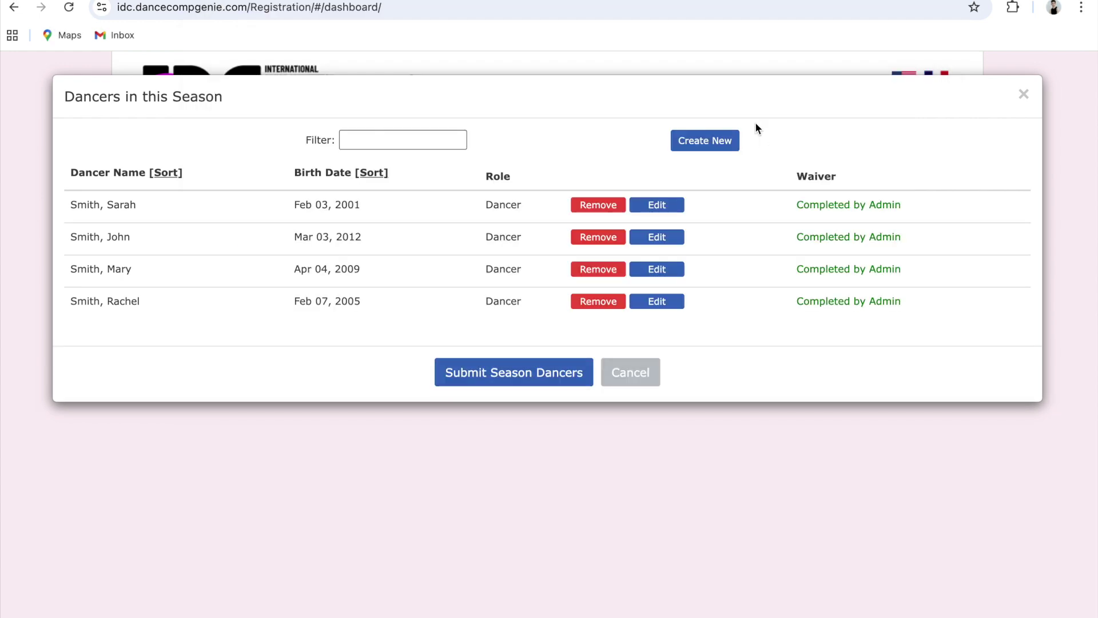
Submit the four season dancers, then start a new registration and open its event list
{"action": "left_click", "coordinate": [556, 373]}
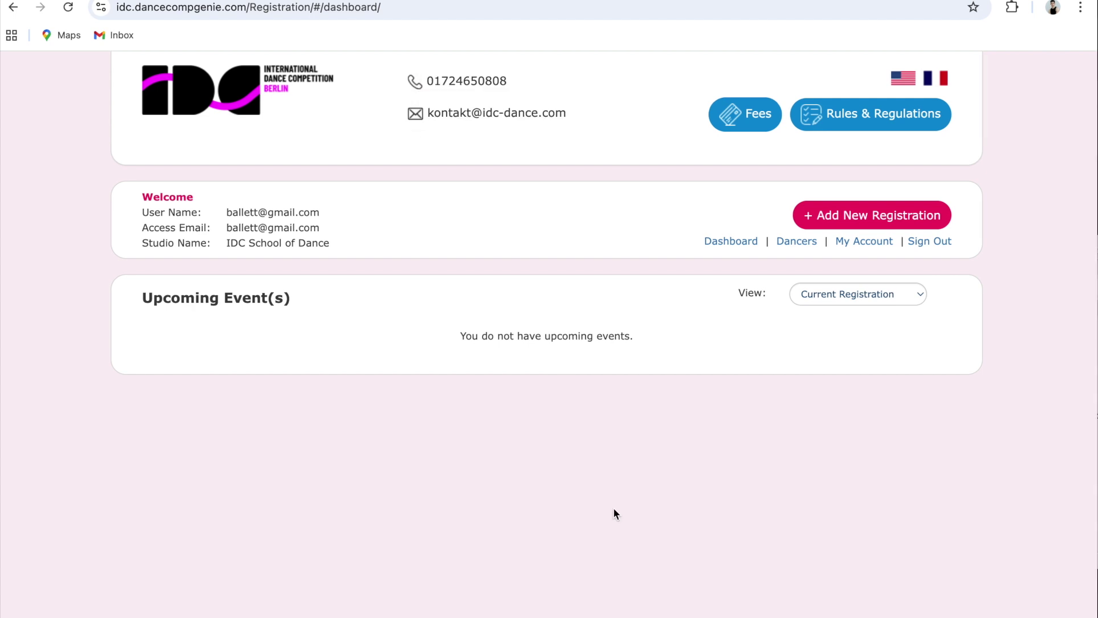
{"action": "left_click", "coordinate": [849, 217]}
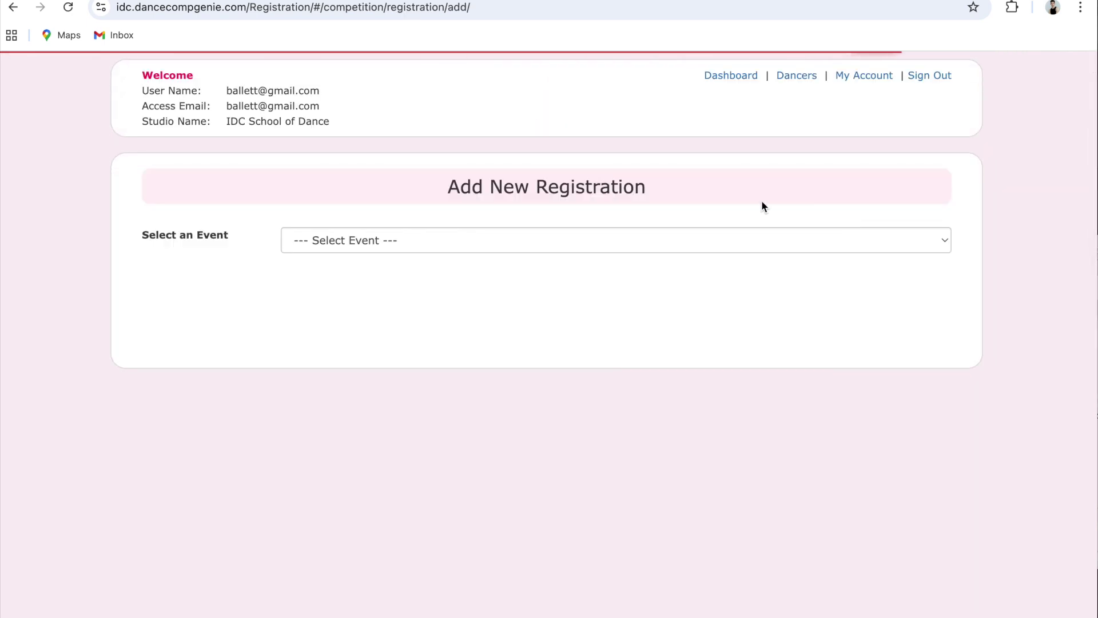
{"action": "left_click", "coordinate": [609, 244]}
Choose IDC Berlin, create routine 'Gamzatti Variation', and add the 2001-born dancer as its only performer
{"action": "left_click", "coordinate": [604, 256]}
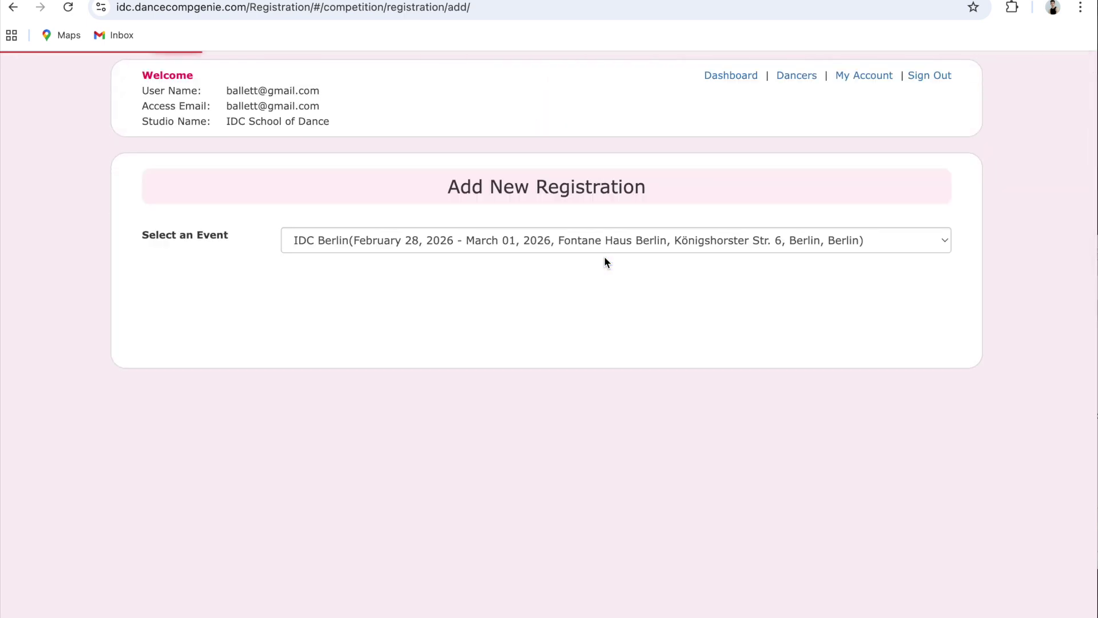
{"action": "left_click", "coordinate": [465, 277]}
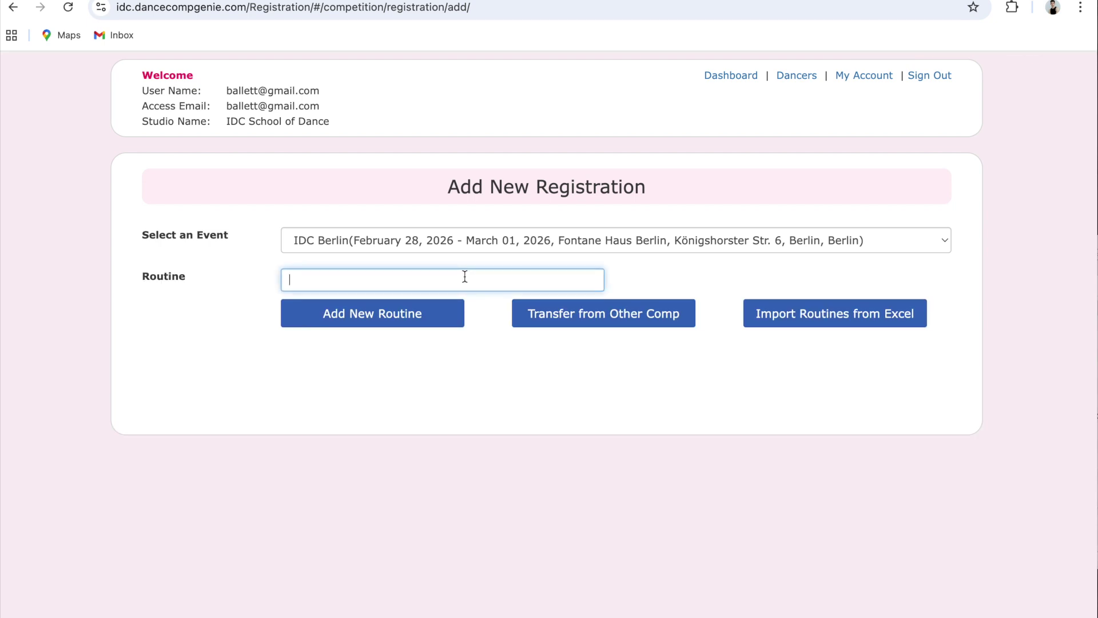
{"action": "type", "text": "Ga"}
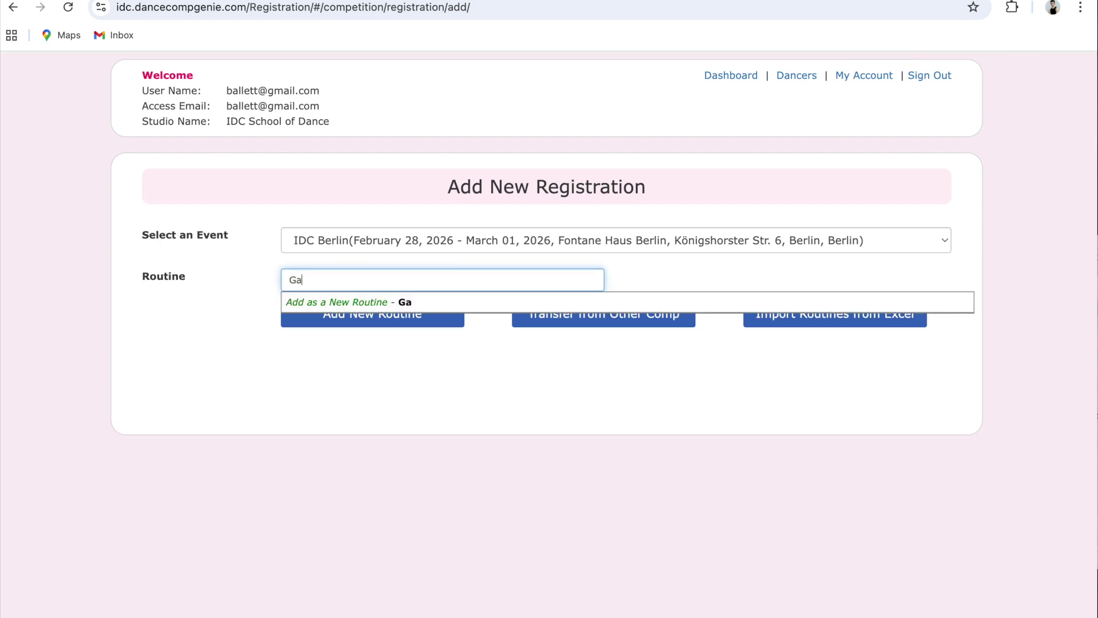
{"action": "type", "text": "mzatti Variation"}
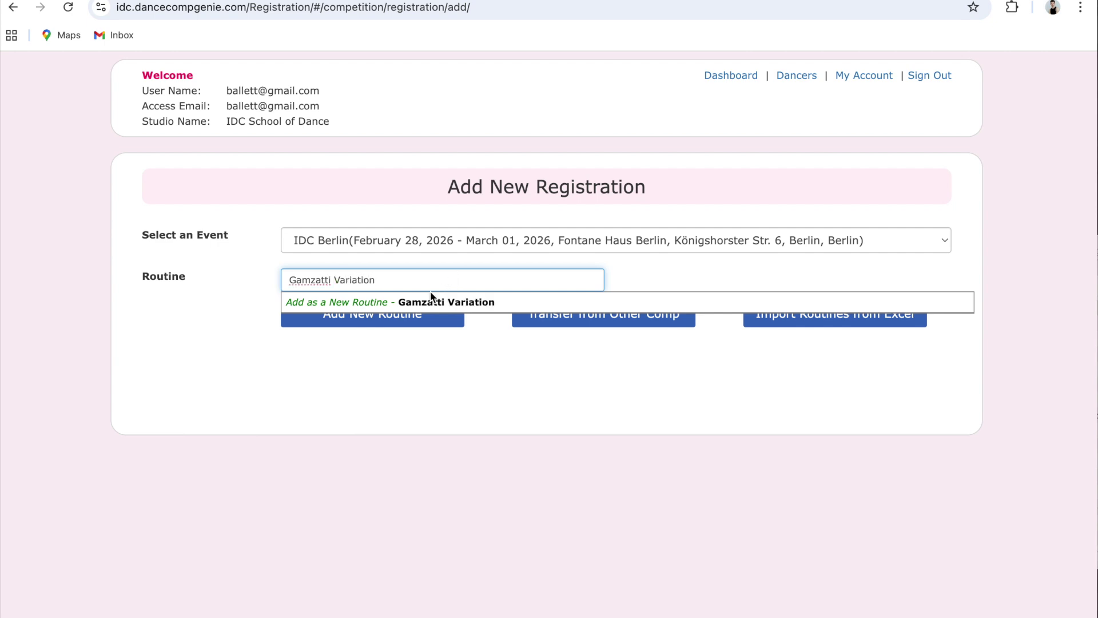
{"action": "left_click", "coordinate": [373, 303]}
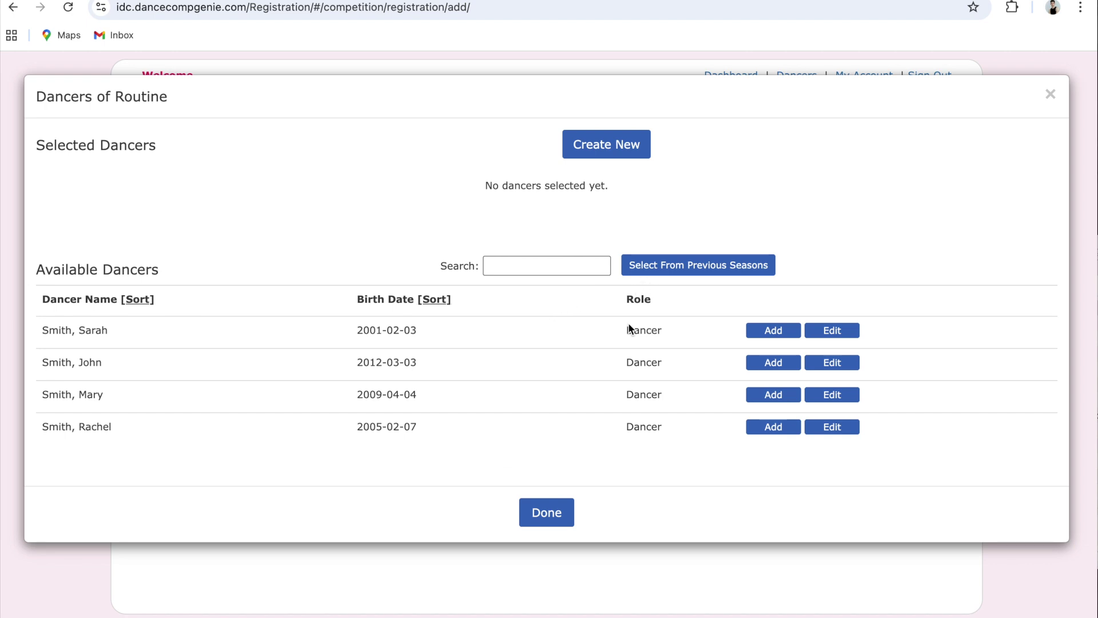
{"action": "left_click", "coordinate": [764, 334]}
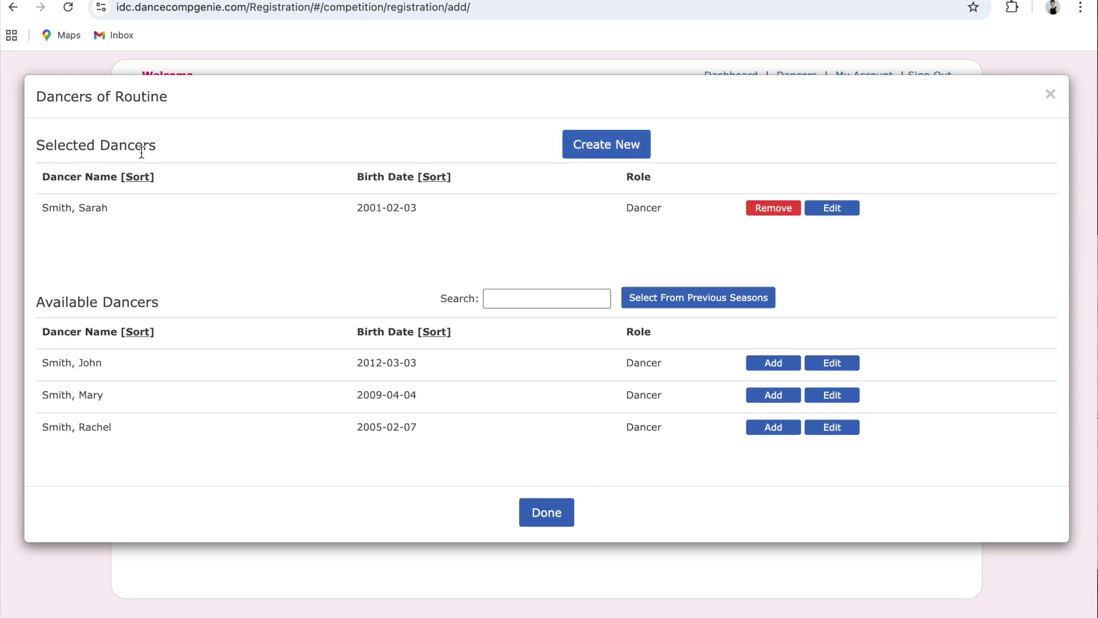
{"action": "left_click", "coordinate": [545, 510]}
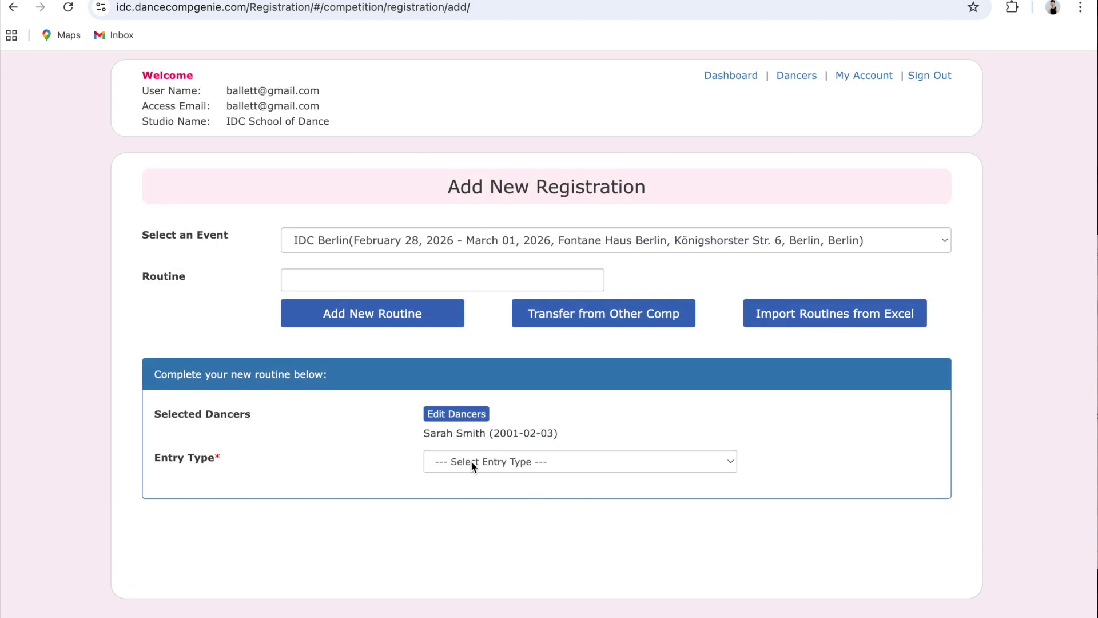
Set entry type to Solo Classical and style category to Ballet/ Neoclassical/ Open Classical
{"action": "left_click", "coordinate": [470, 461]}
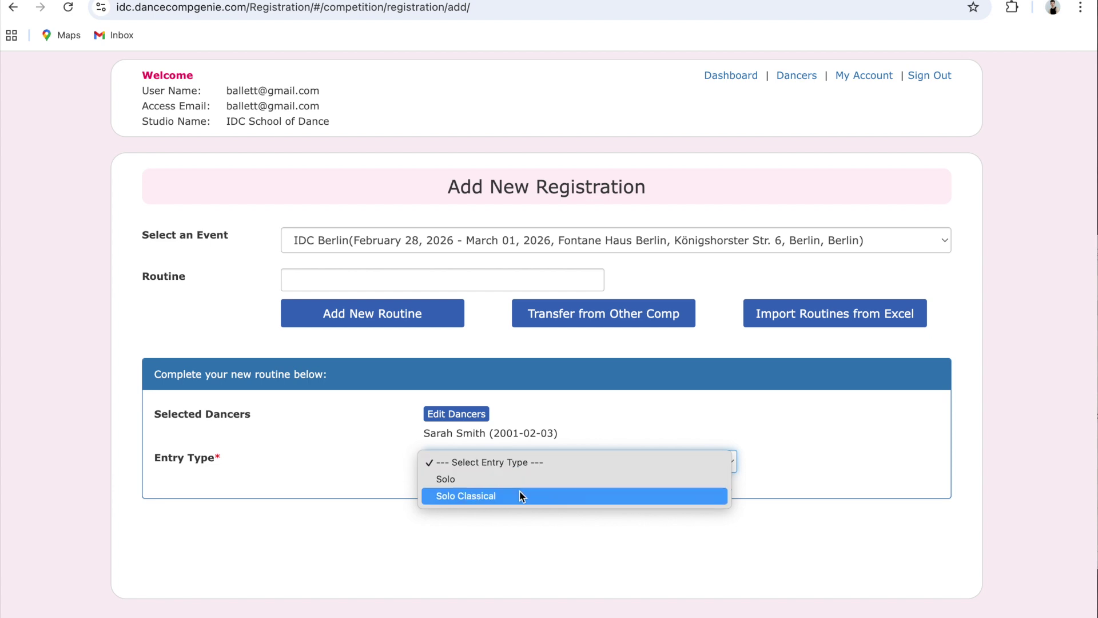
{"action": "left_click", "coordinate": [520, 496]}
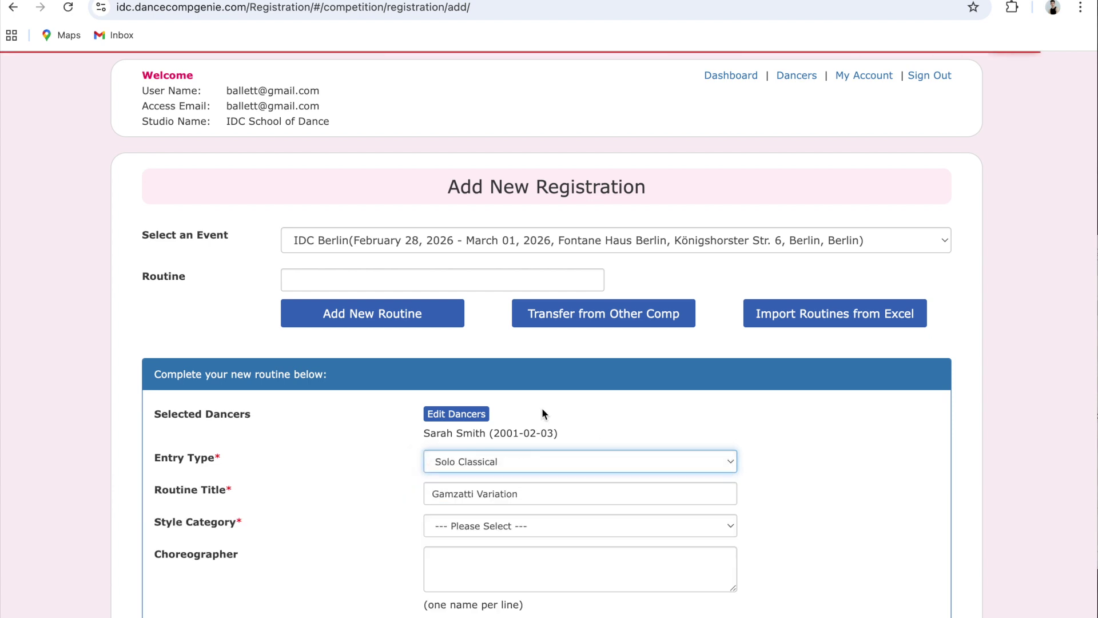
{"action": "scroll", "coordinate": [532, 452], "scroll_direction": "down", "scroll_amount": 4}
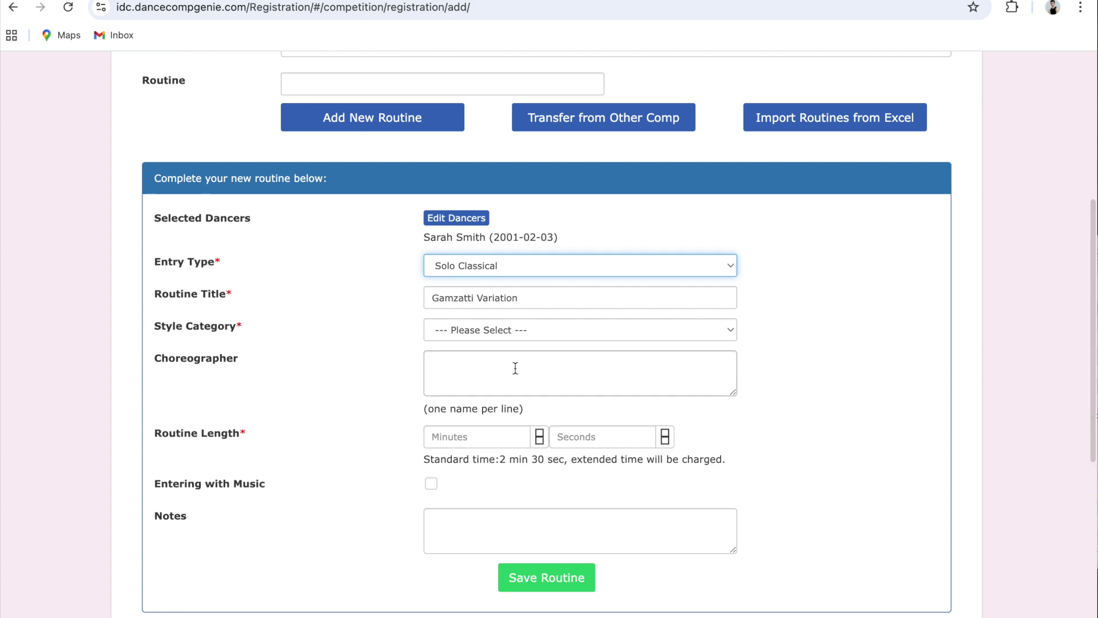
{"action": "left_click", "coordinate": [485, 330]}
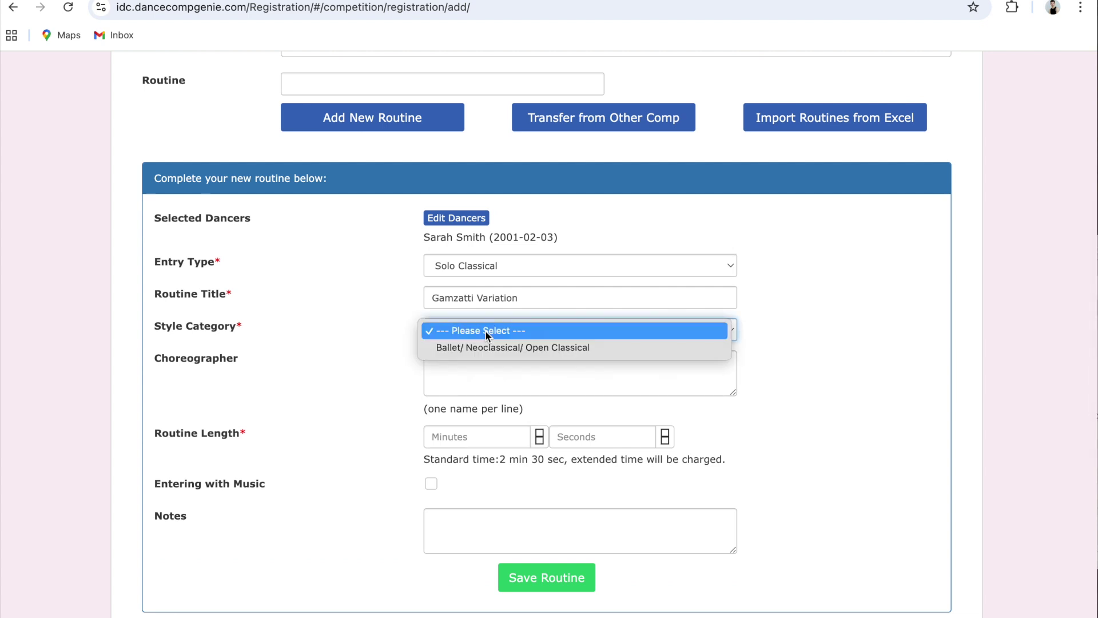
{"action": "left_click", "coordinate": [486, 347]}
Enter the choreographer's name and a routine length of 2 minutes 0 seconds
{"action": "left_click", "coordinate": [474, 367]}
{"action": "type", "text": "Marius Petipa"}
{"action": "left_click", "coordinate": [464, 436]}
{"action": "type", "text": "2"}
{"action": "left_click", "coordinate": [565, 434]}
{"action": "type", "text": "00"}
{"action": "left_click", "coordinate": [756, 452]}
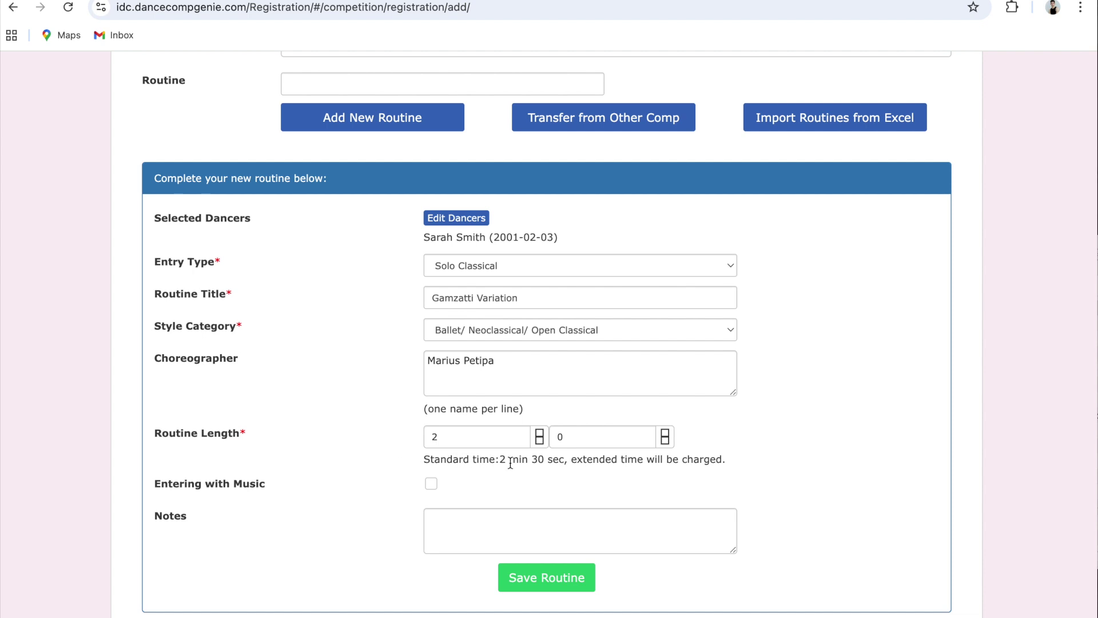
{"action": "left_click_drag", "start_coordinate": [499, 459], "coordinate": [566, 459]}
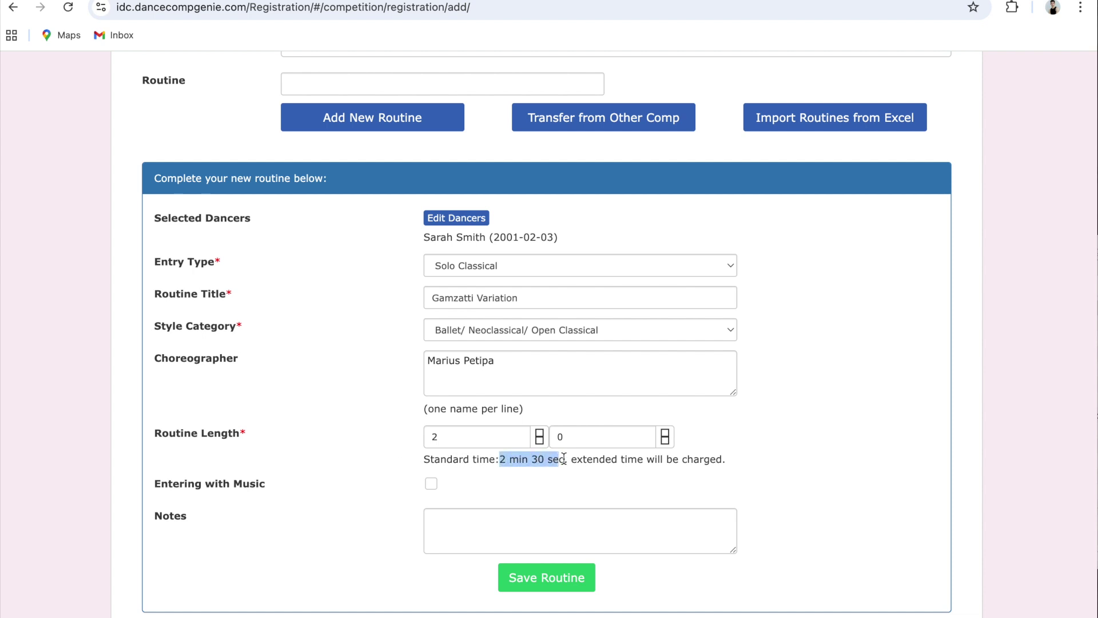
Correct the routine length minutes so they end at 2
{"action": "left_click", "coordinate": [757, 452]}
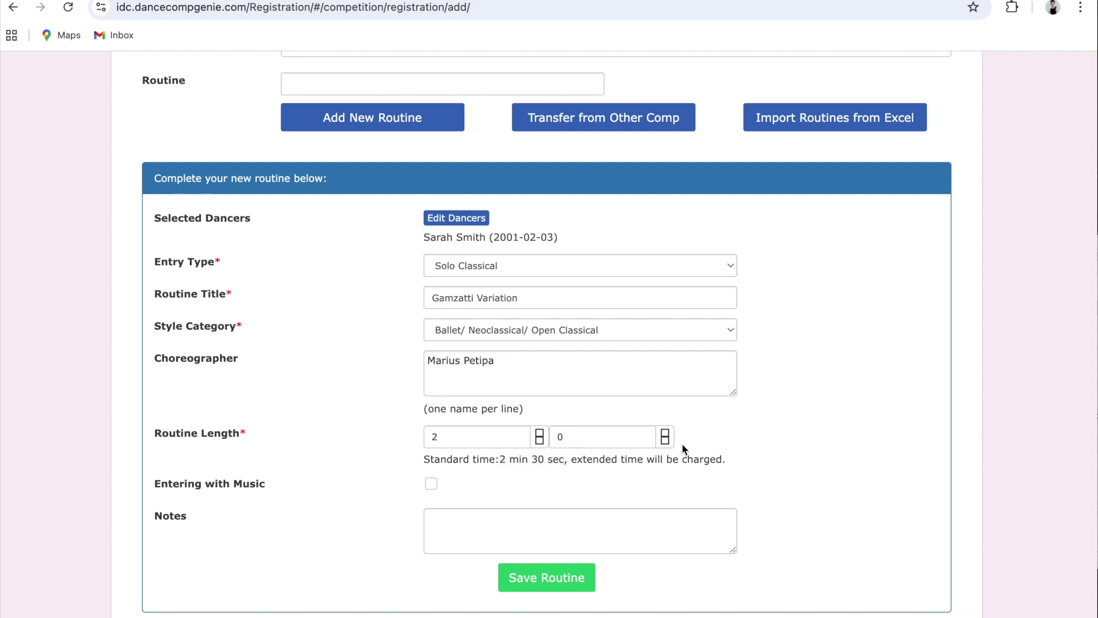
{"action": "left_click", "coordinate": [477, 437]}
{"action": "key", "text": "BackSpace"}
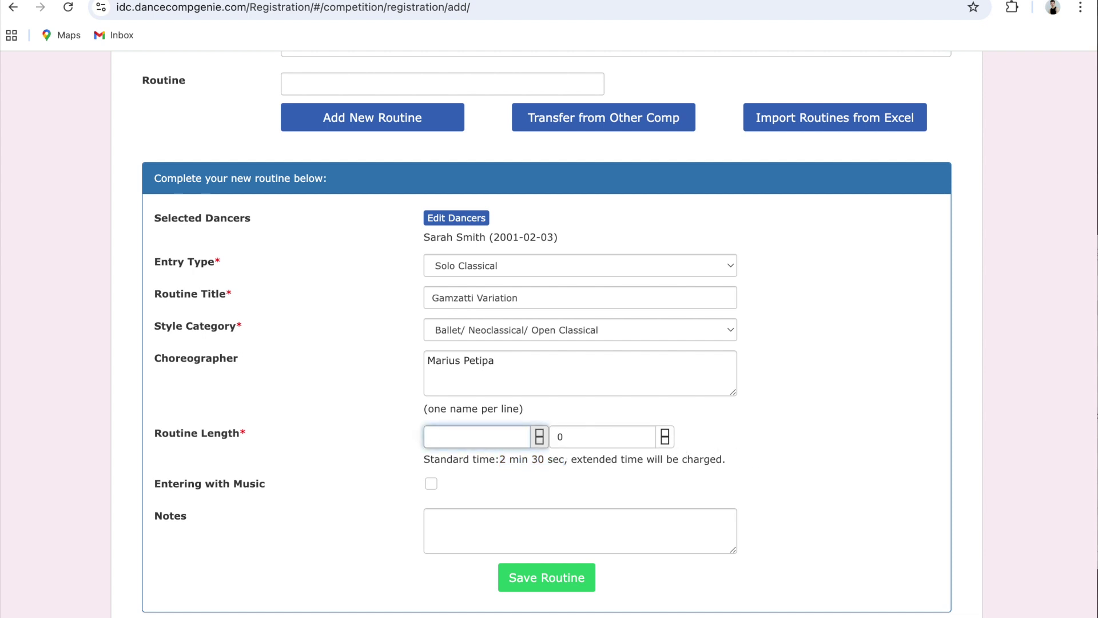
{"action": "type", "text": "3"}
{"action": "left_click", "coordinate": [600, 439]}
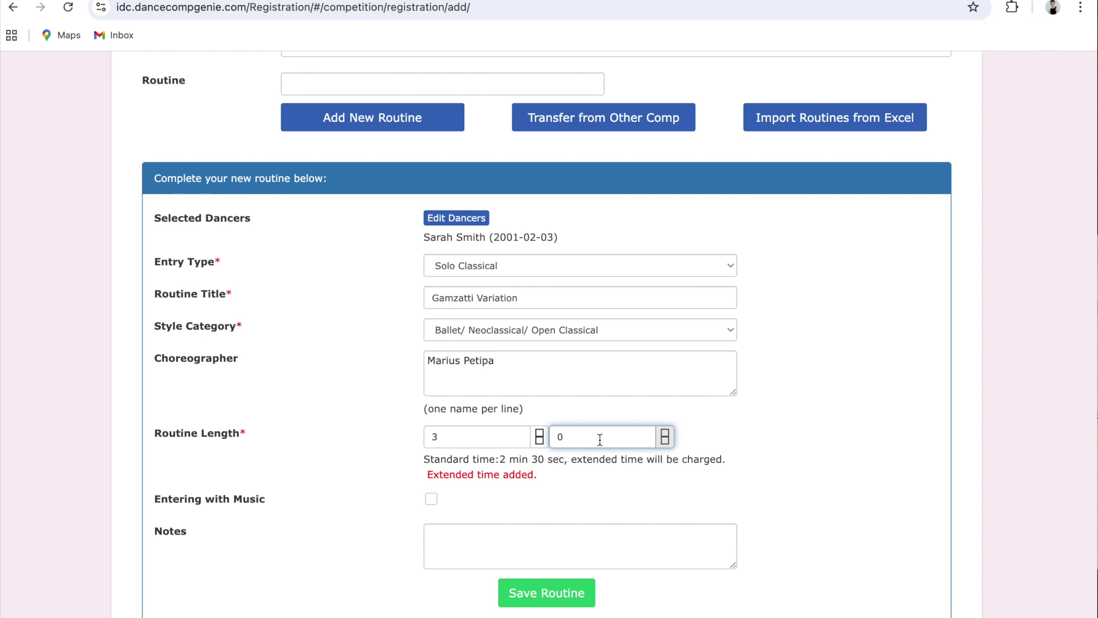
{"action": "left_click", "coordinate": [502, 440]}
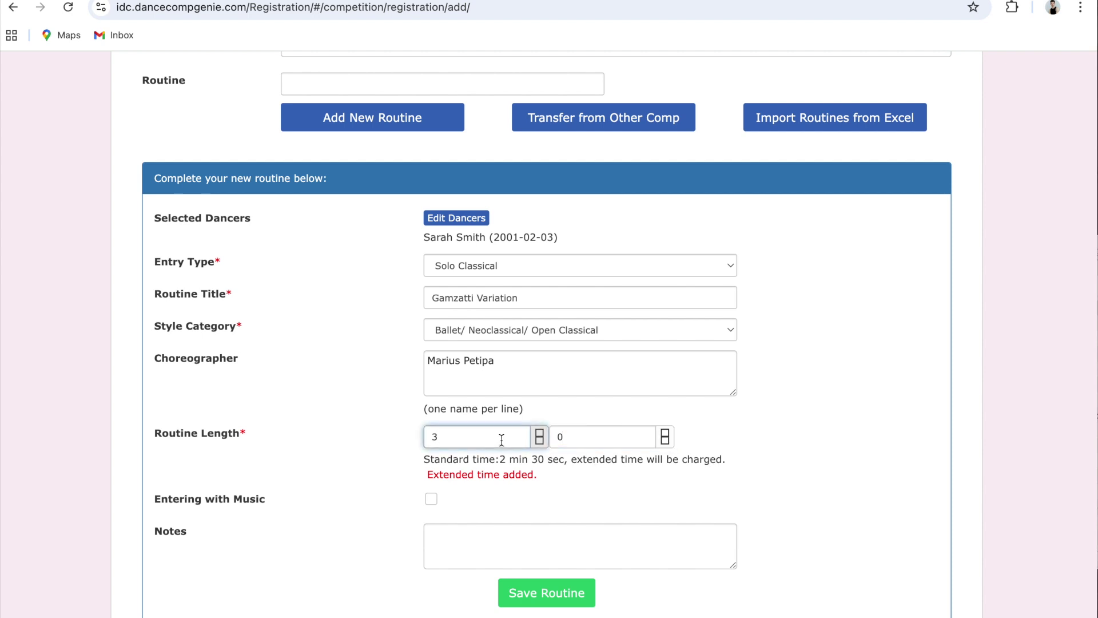
{"action": "key", "text": "BackSpace"}
{"action": "scroll", "coordinate": [457, 458], "scroll_direction": "down", "scroll_amount": 1}
{"action": "type", "text": "2"}
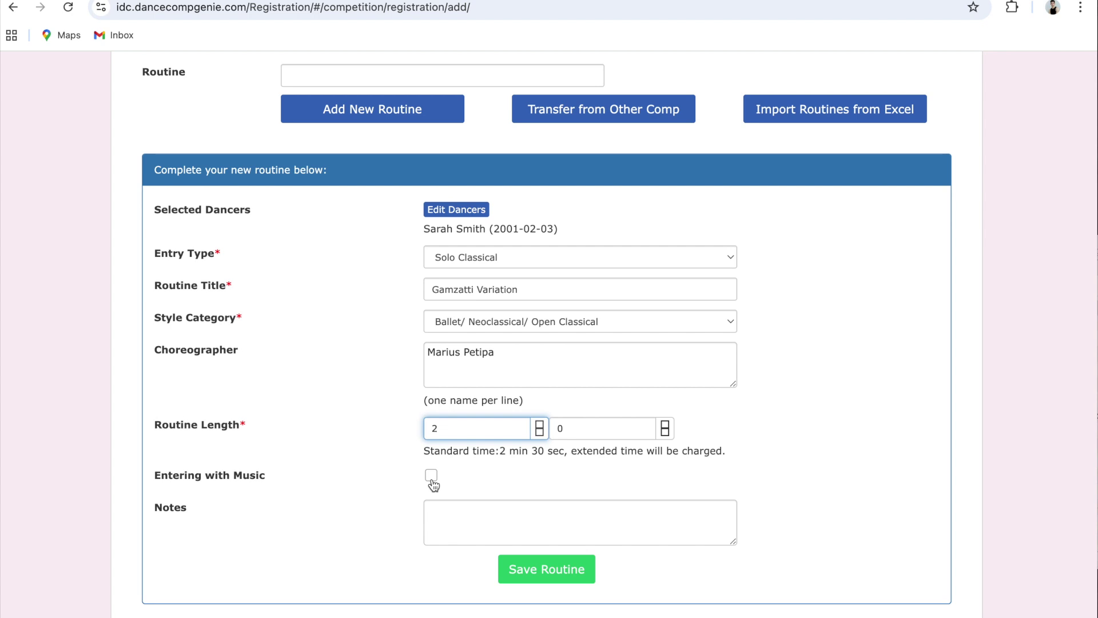
Leave Entering with Music unchecked and save the Gamzatti Variation routine
{"action": "left_click", "coordinate": [431, 477]}
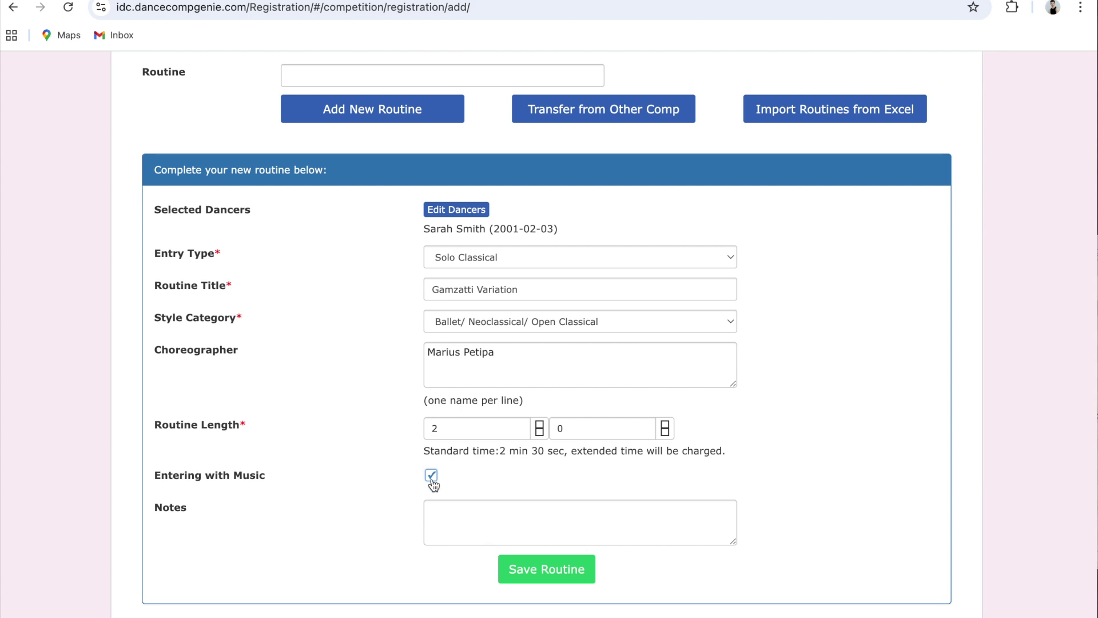
{"action": "left_click", "coordinate": [432, 476]}
{"action": "scroll", "coordinate": [573, 480], "scroll_direction": "down", "scroll_amount": 2}
{"action": "left_click", "coordinate": [574, 481]}
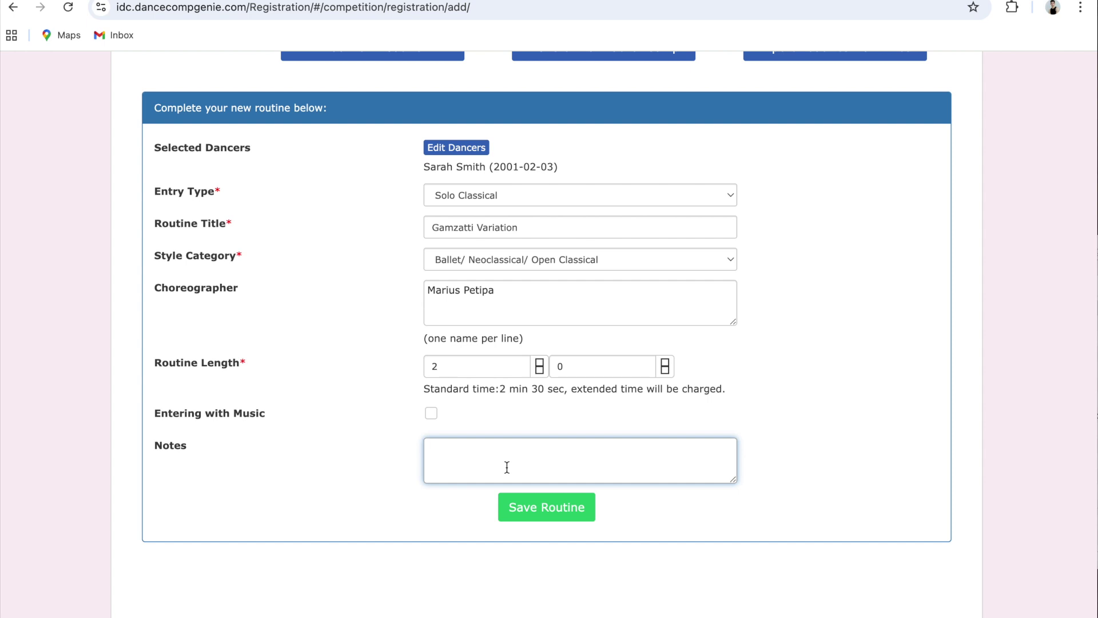
{"action": "left_click", "coordinate": [528, 513]}
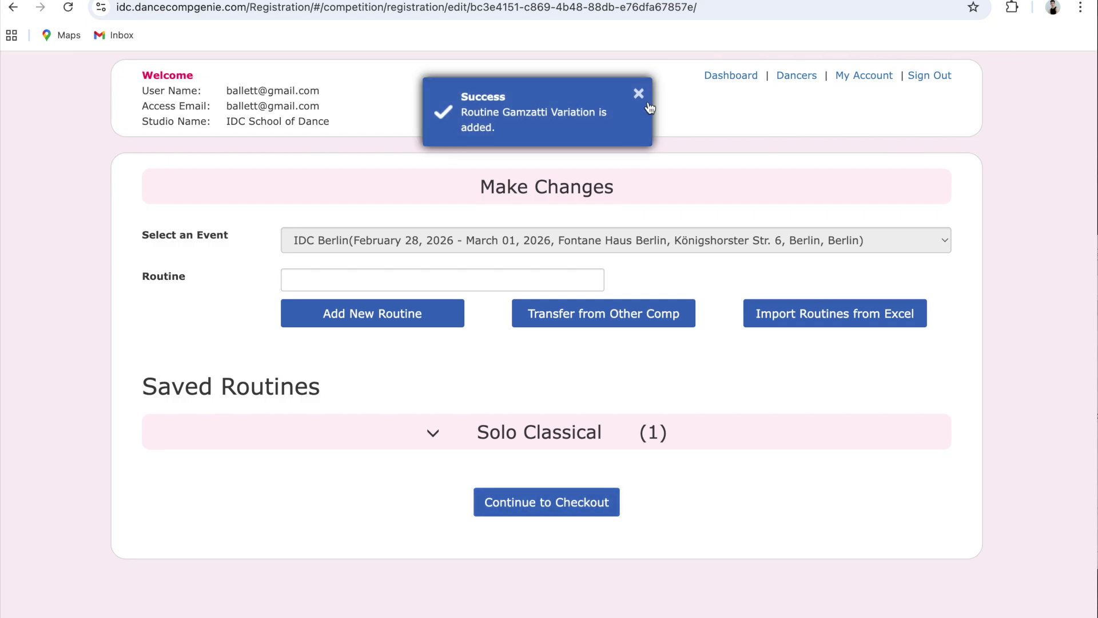
Close the Success toast and place the cursor in the Routine field
{"action": "left_click", "coordinate": [639, 94]}
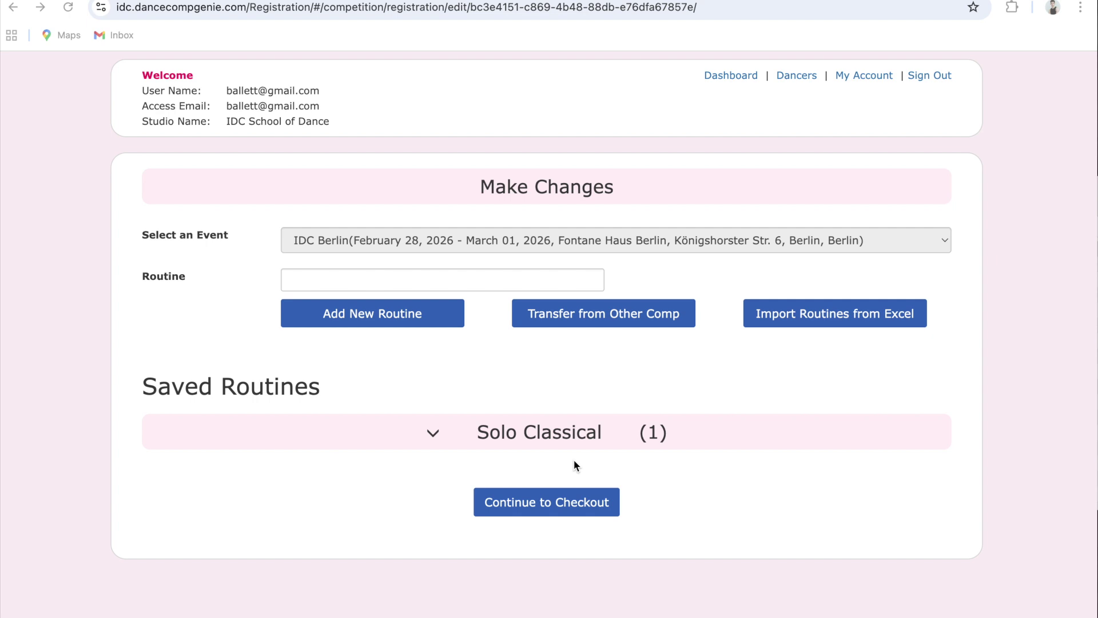
{"action": "left_click", "coordinate": [394, 280]}
Create the routine 'Walz' and add all four season dancers to it
{"action": "type", "text": "Walz"}
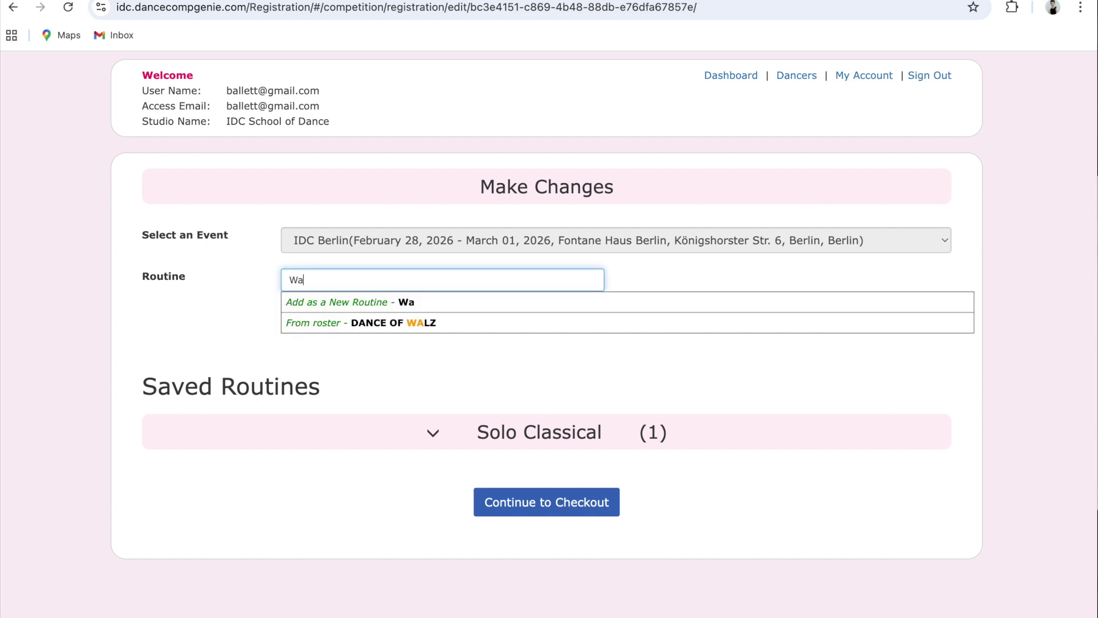
{"action": "left_click", "coordinate": [387, 303]}
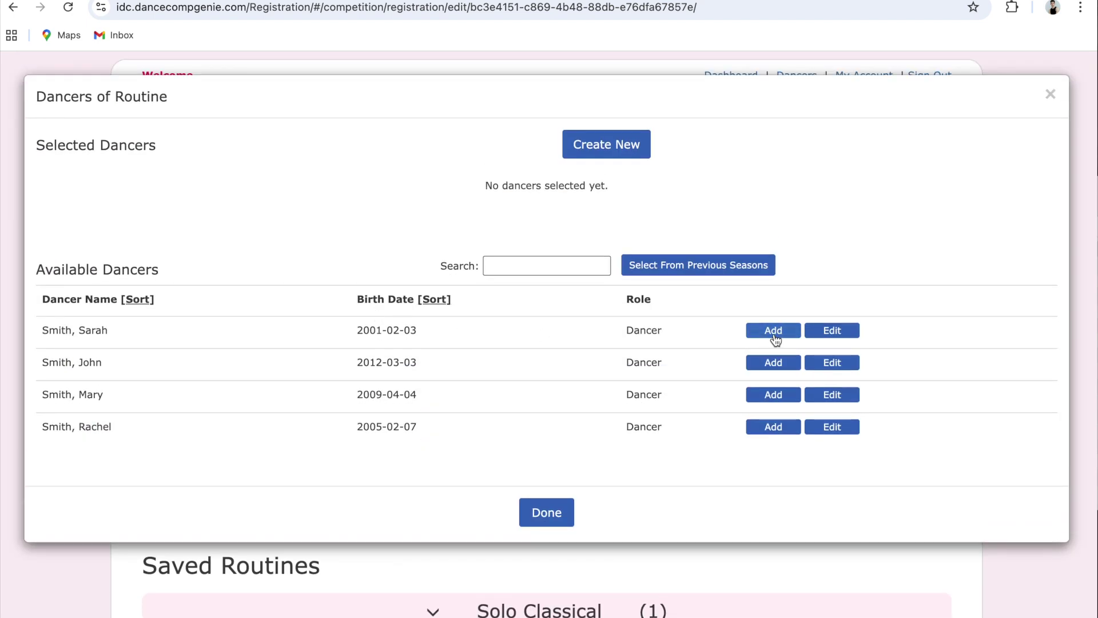
{"action": "left_click", "coordinate": [774, 333]}
{"action": "left_click", "coordinate": [773, 362]}
{"action": "left_click", "coordinate": [774, 395]}
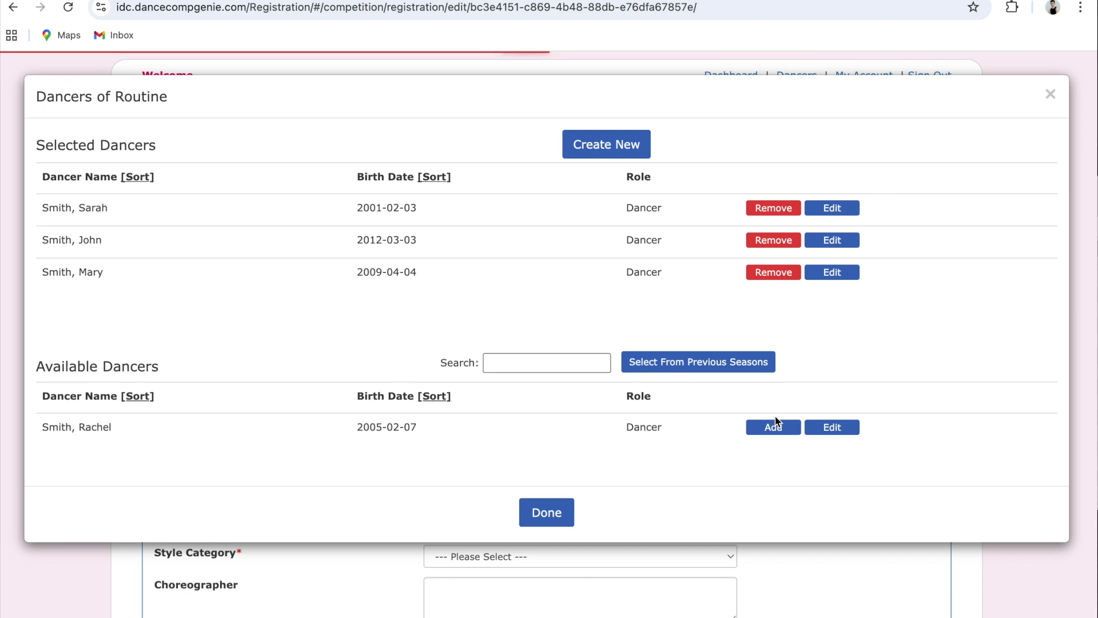
{"action": "left_click", "coordinate": [776, 426]}
{"action": "left_click", "coordinate": [553, 510]}
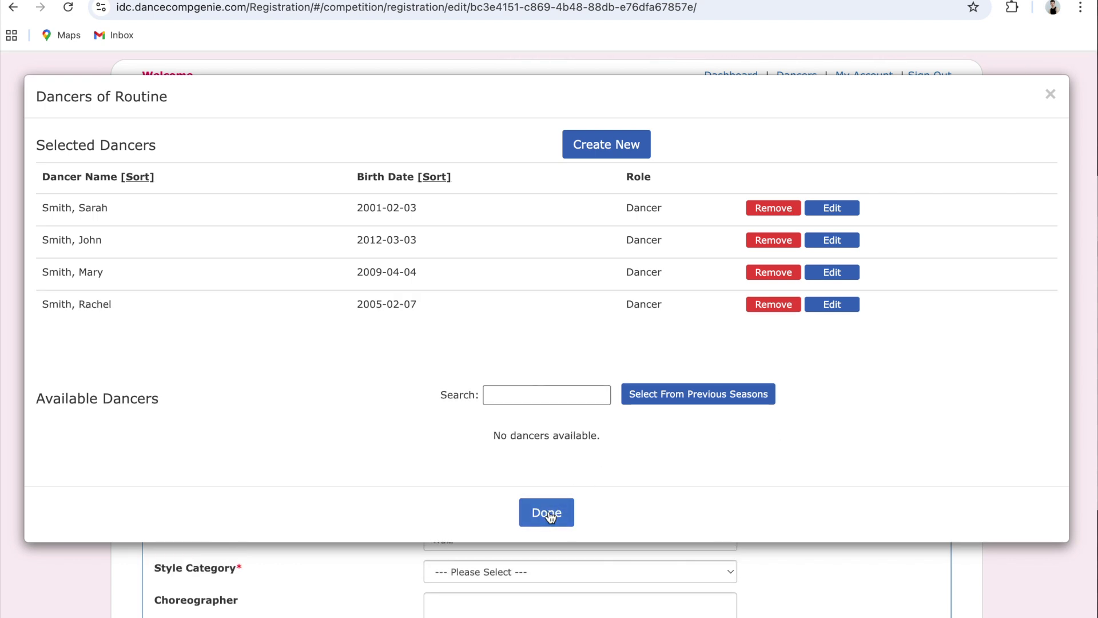
Set Contemporary/ Lyrical style, the choreographer's name and a 3-minute length, then save Walz
{"action": "scroll", "coordinate": [523, 509], "scroll_direction": "down", "scroll_amount": 3}
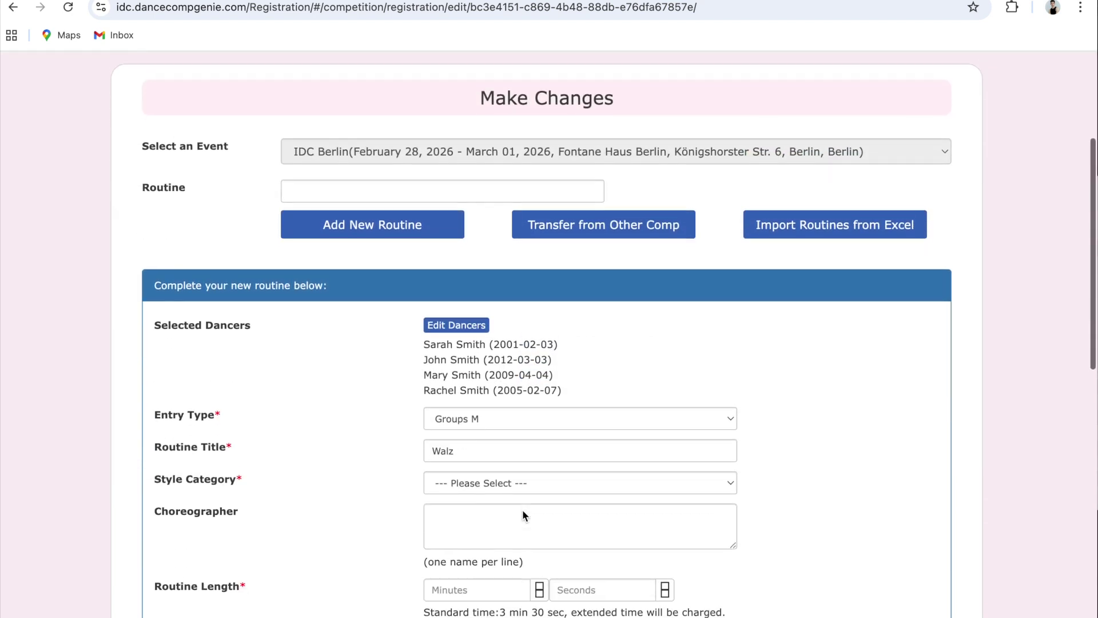
{"action": "left_click", "coordinate": [543, 428]}
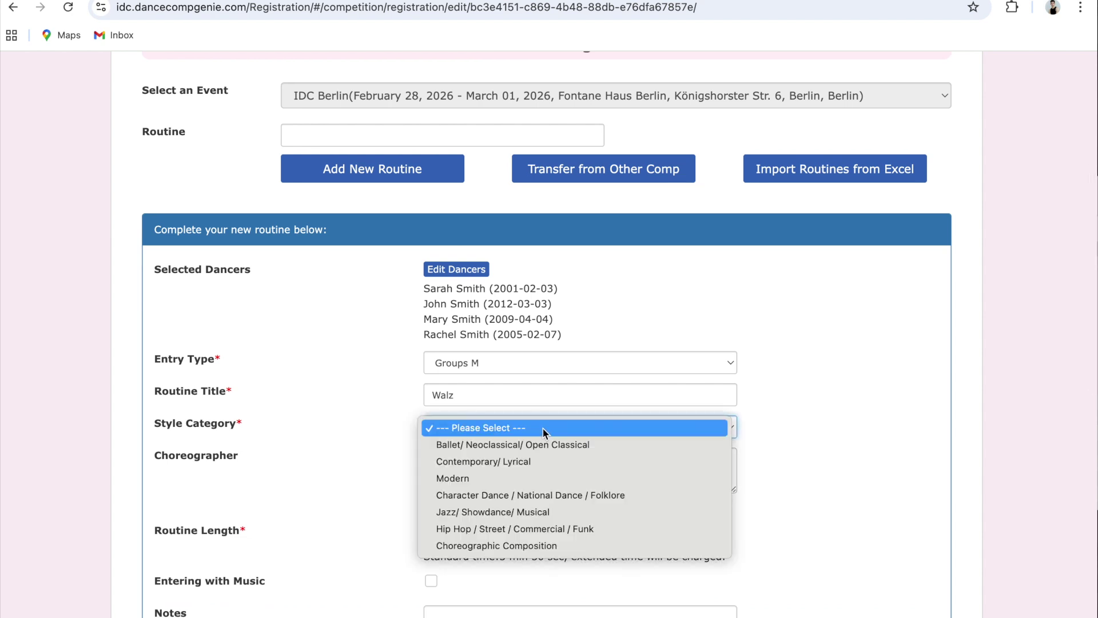
{"action": "left_click", "coordinate": [542, 461]}
{"action": "scroll", "coordinate": [454, 445], "scroll_direction": "down", "scroll_amount": 1}
{"action": "left_click", "coordinate": [456, 446]}
{"action": "type", "text": "Jo"}
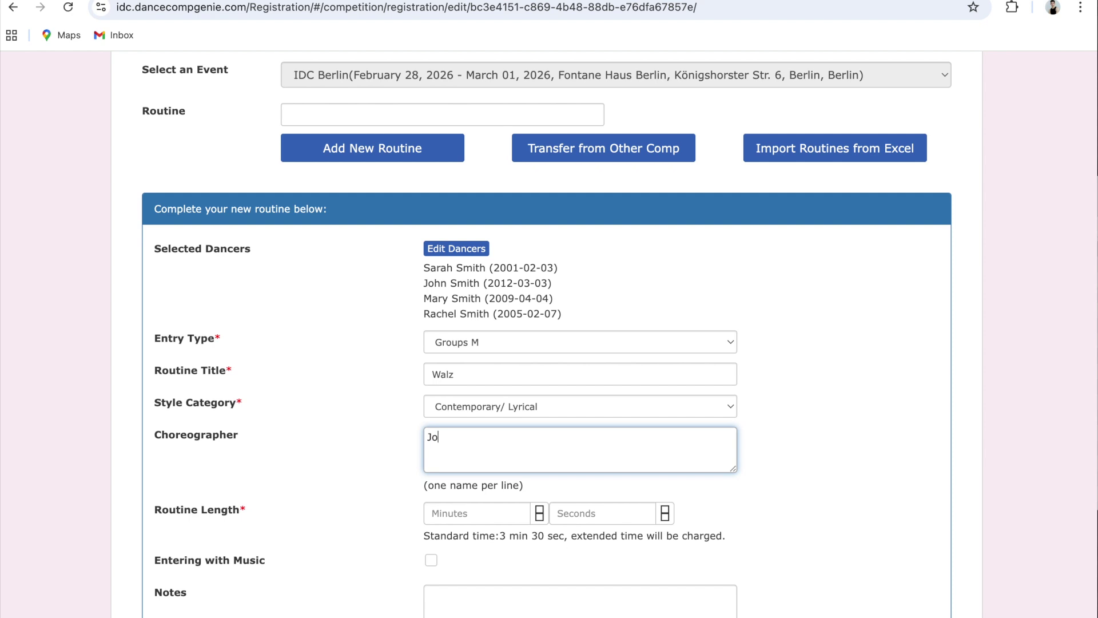
{"action": "type", "text": "hn Smith"}
{"action": "left_click", "coordinate": [452, 511]}
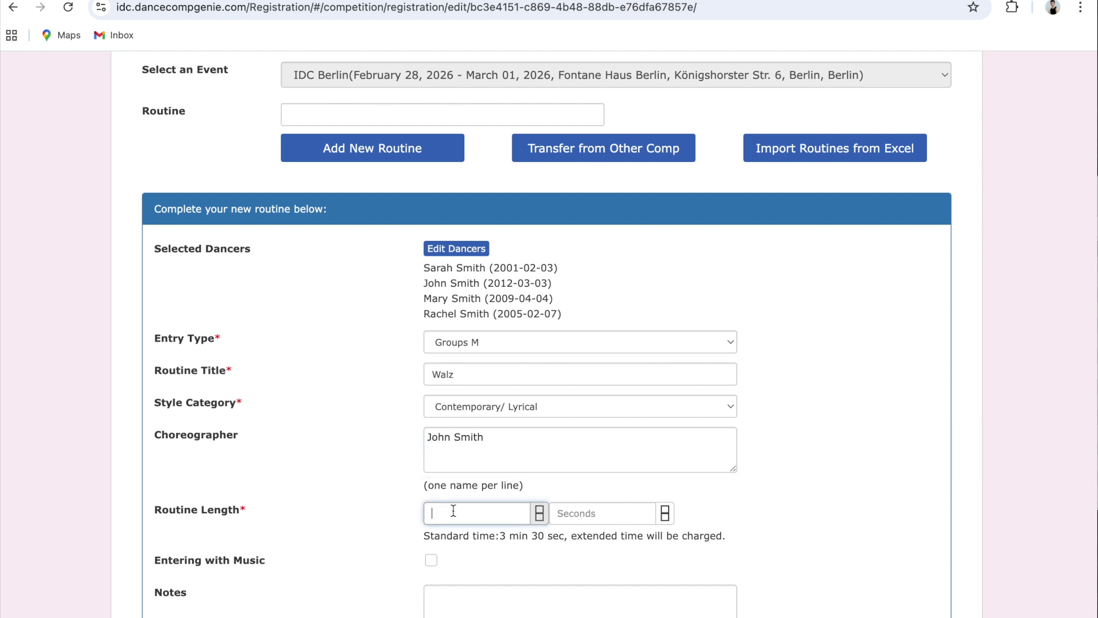
{"action": "type", "text": "3"}
{"action": "scroll", "coordinate": [575, 515], "scroll_direction": "down", "scroll_amount": 3}
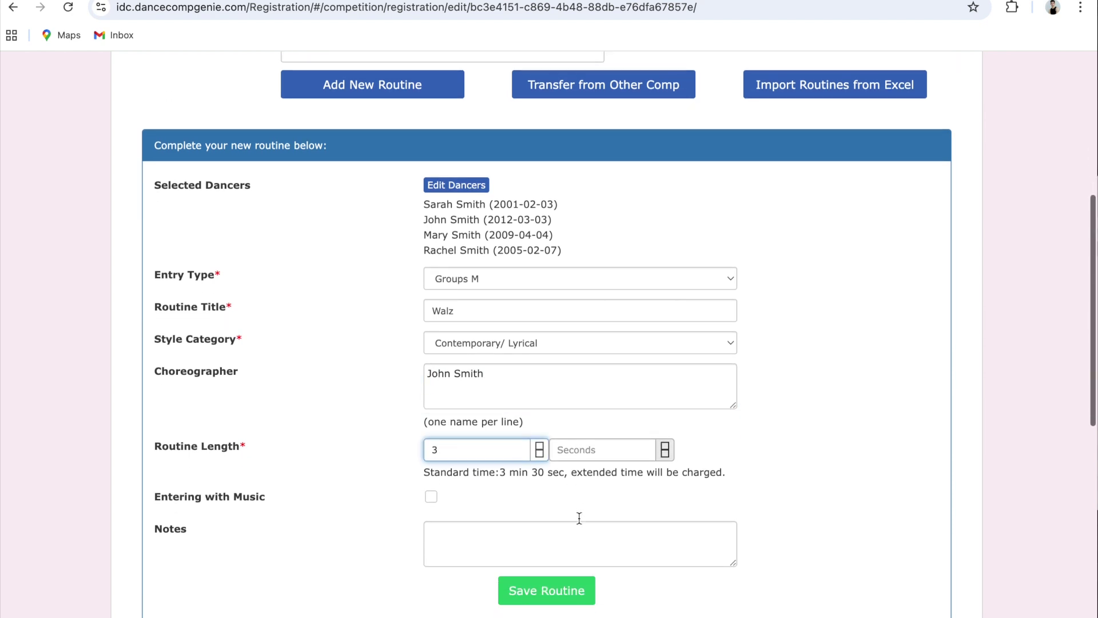
{"action": "left_click", "coordinate": [544, 492]}
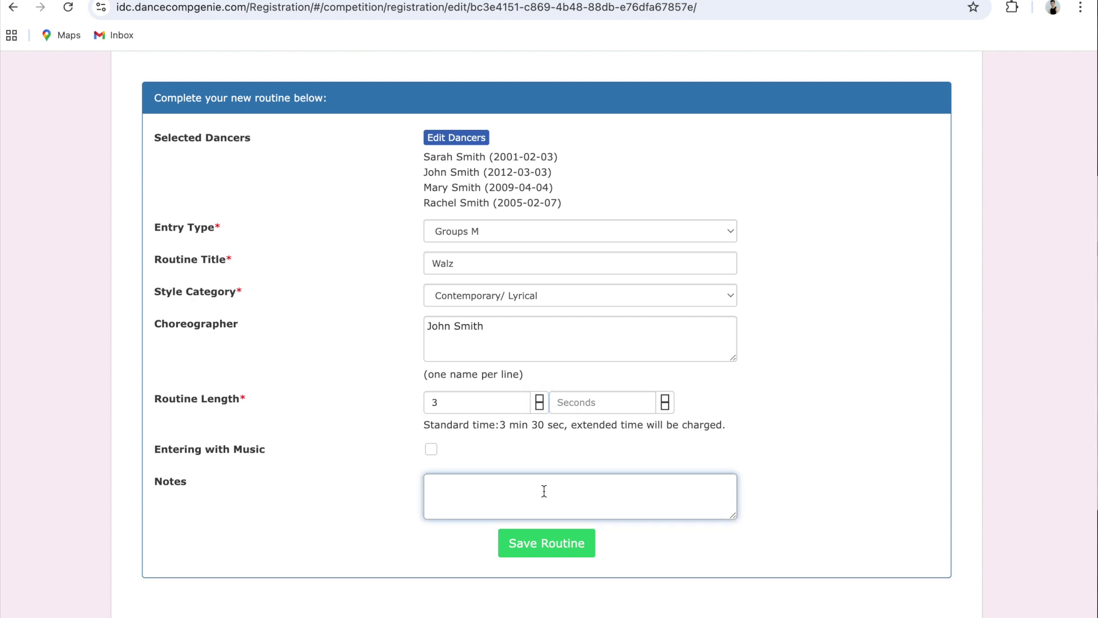
{"action": "left_click", "coordinate": [548, 541]}
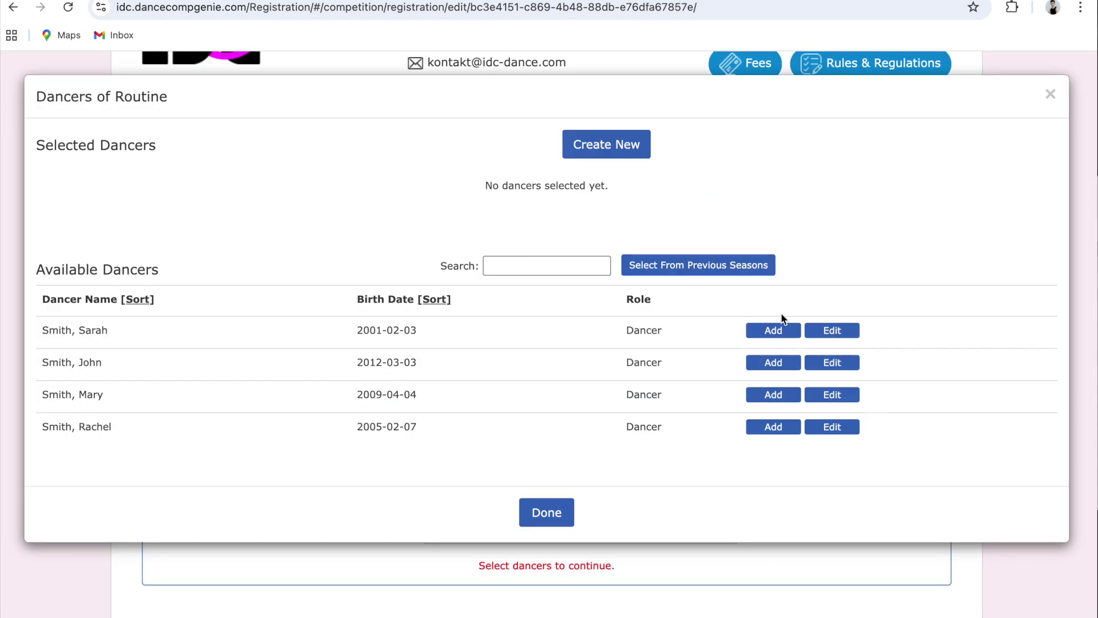
Close the empty dancer dialog, review the Solo Classical routine, and continue to checkout
{"action": "left_click", "coordinate": [538, 512]}
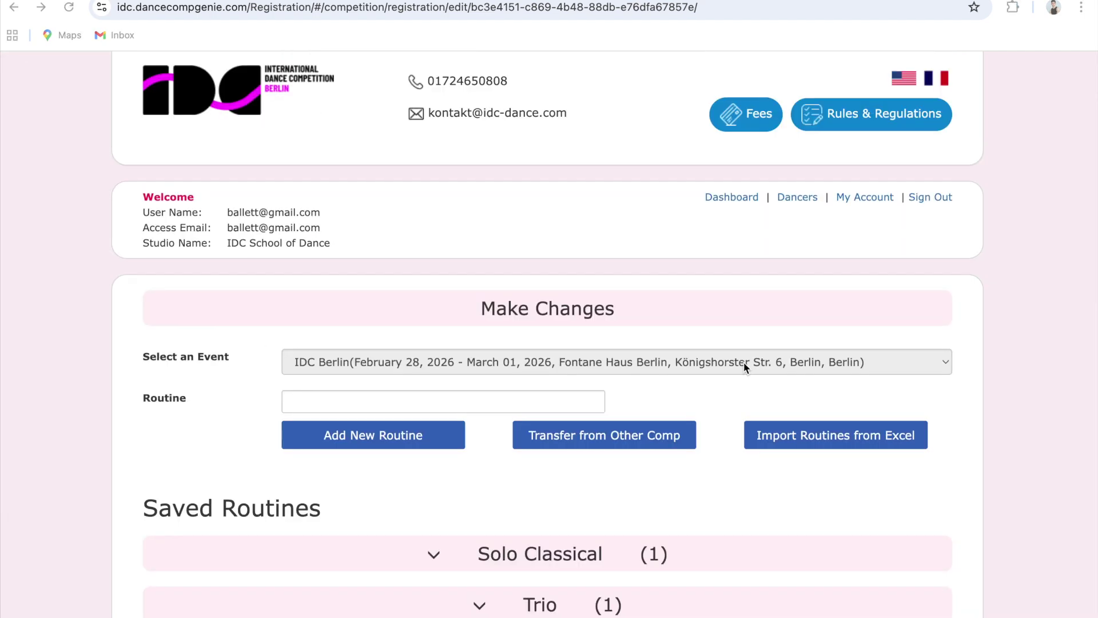
{"action": "scroll", "coordinate": [618, 296], "scroll_direction": "down", "scroll_amount": 5}
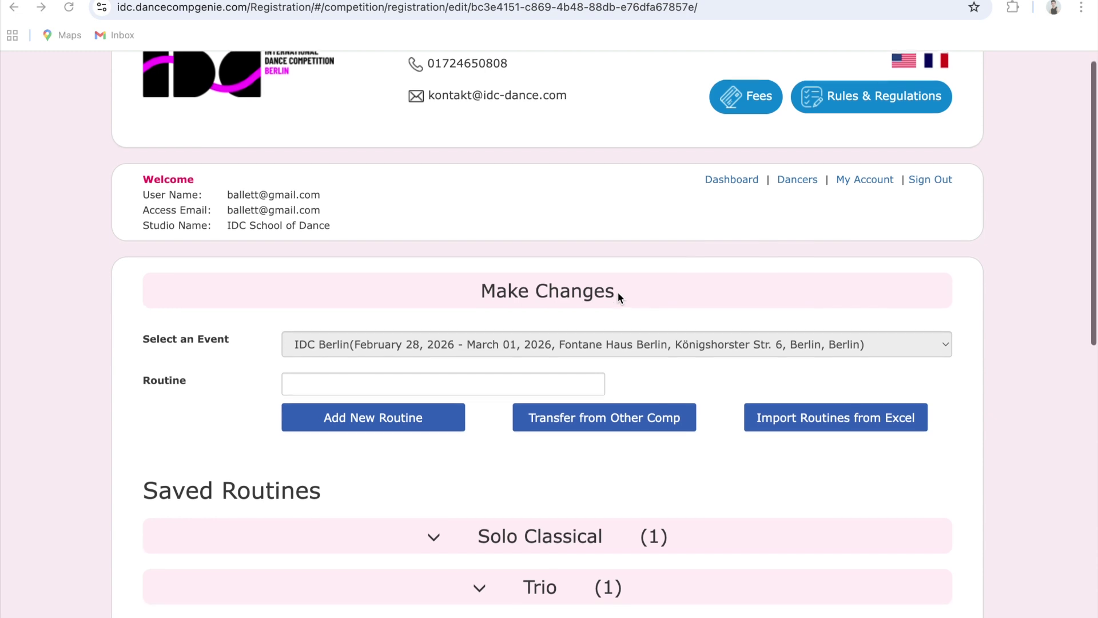
{"action": "scroll", "coordinate": [618, 296], "scroll_direction": "down", "scroll_amount": 1}
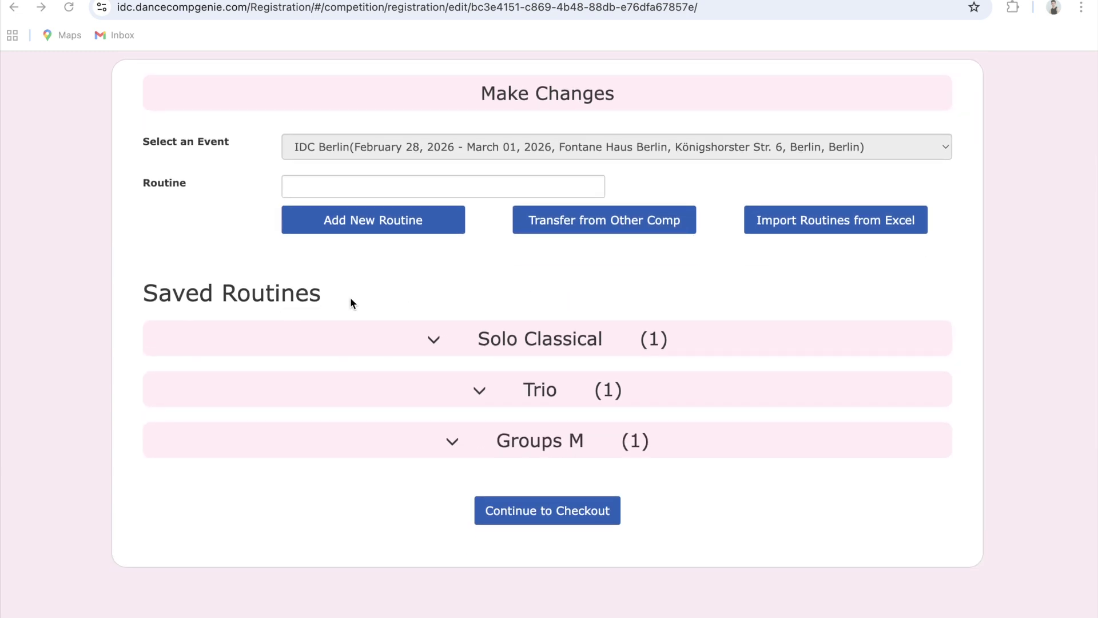
{"action": "scroll", "coordinate": [429, 295], "scroll_direction": "down", "scroll_amount": 1}
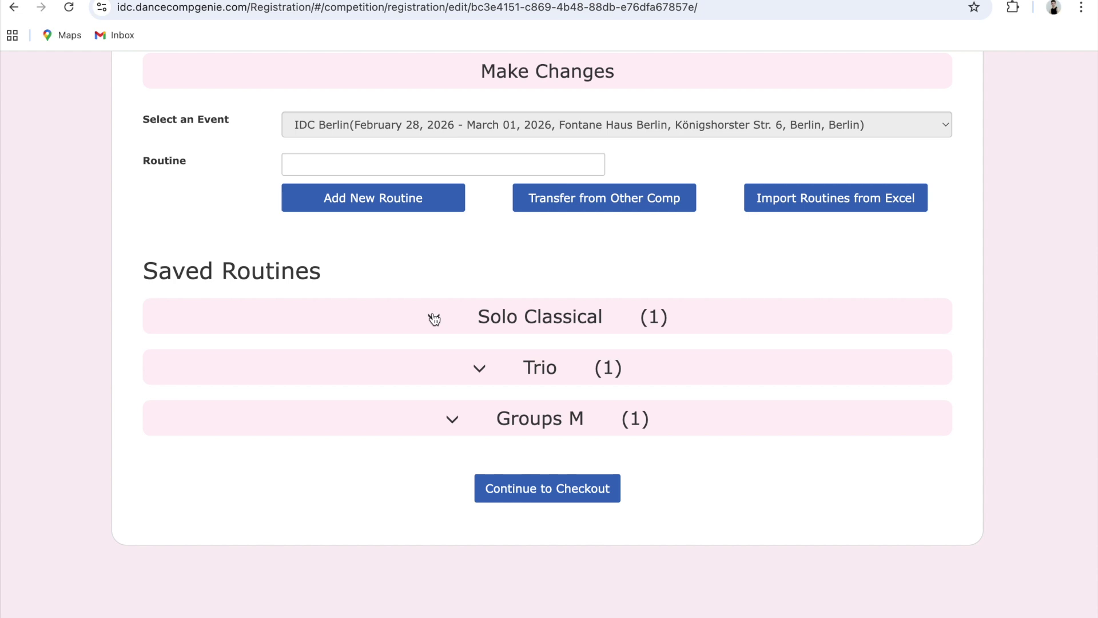
{"action": "left_click", "coordinate": [435, 318]}
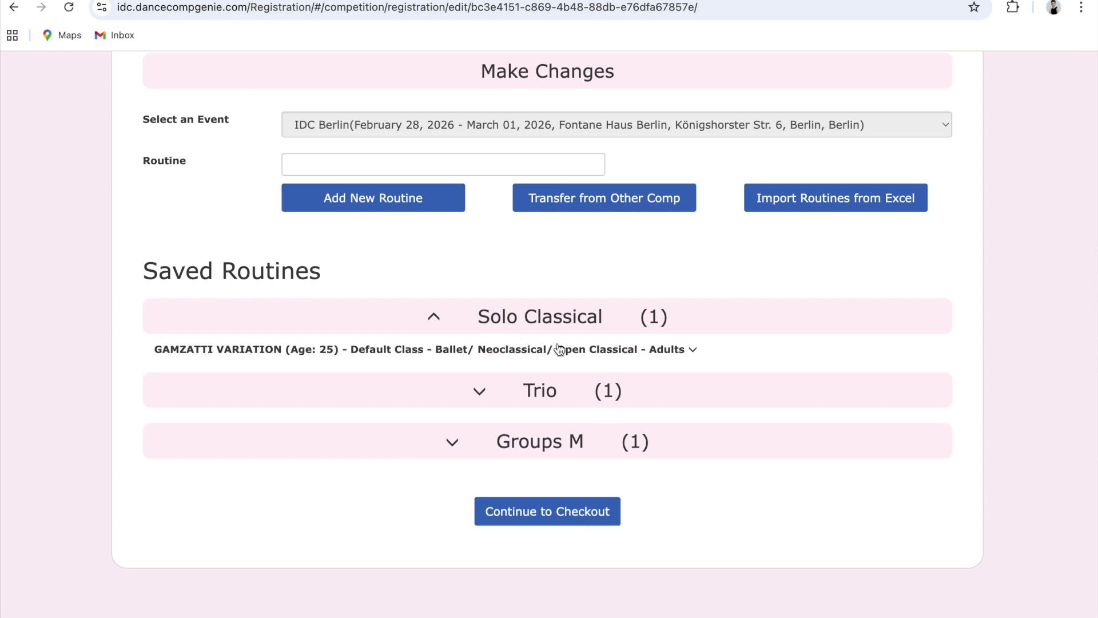
{"action": "left_click", "coordinate": [559, 350]}
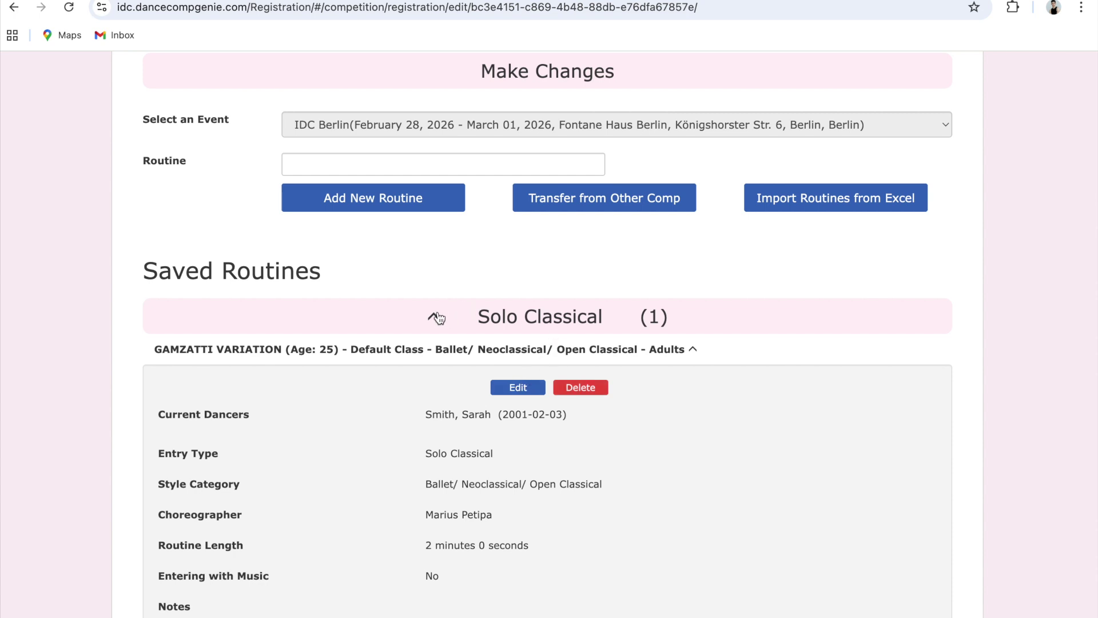
{"action": "left_click", "coordinate": [434, 316]}
{"action": "scroll", "coordinate": [558, 265], "scroll_direction": "down", "scroll_amount": 4}
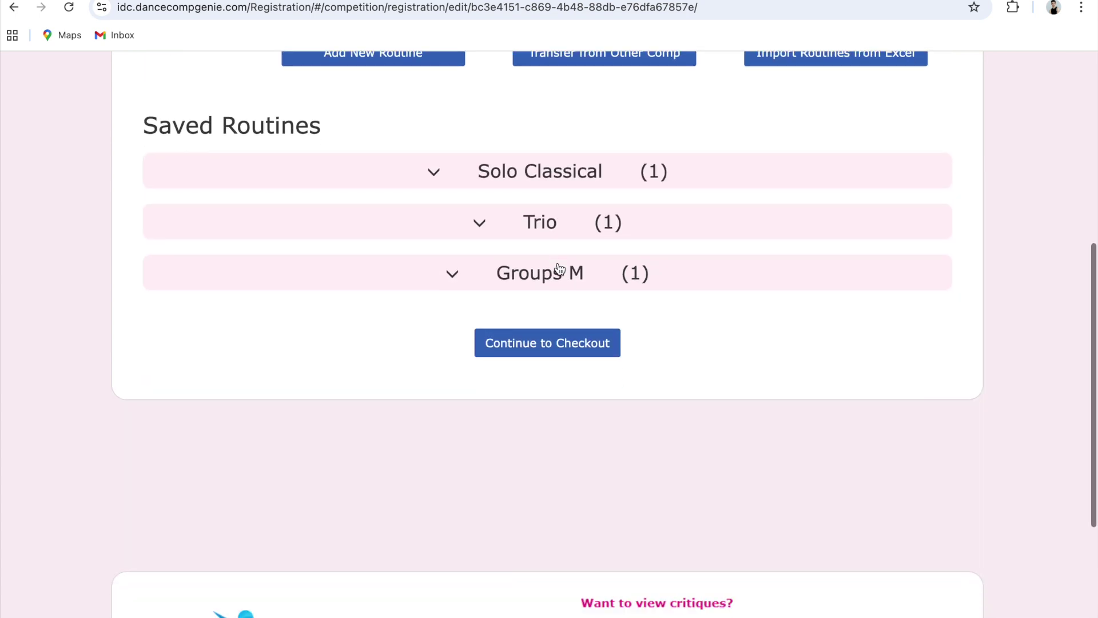
{"action": "left_click", "coordinate": [547, 342]}
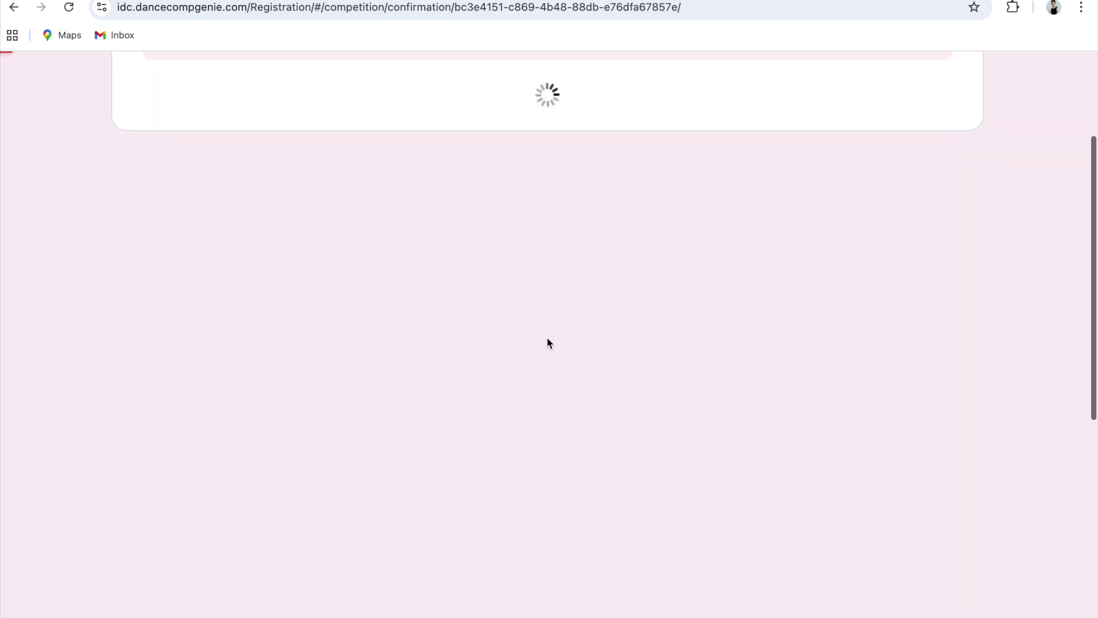
Continue from the €320.00 fee confirmation to the checkout page
{"action": "scroll", "coordinate": [241, 255], "scroll_direction": "down", "scroll_amount": 2}
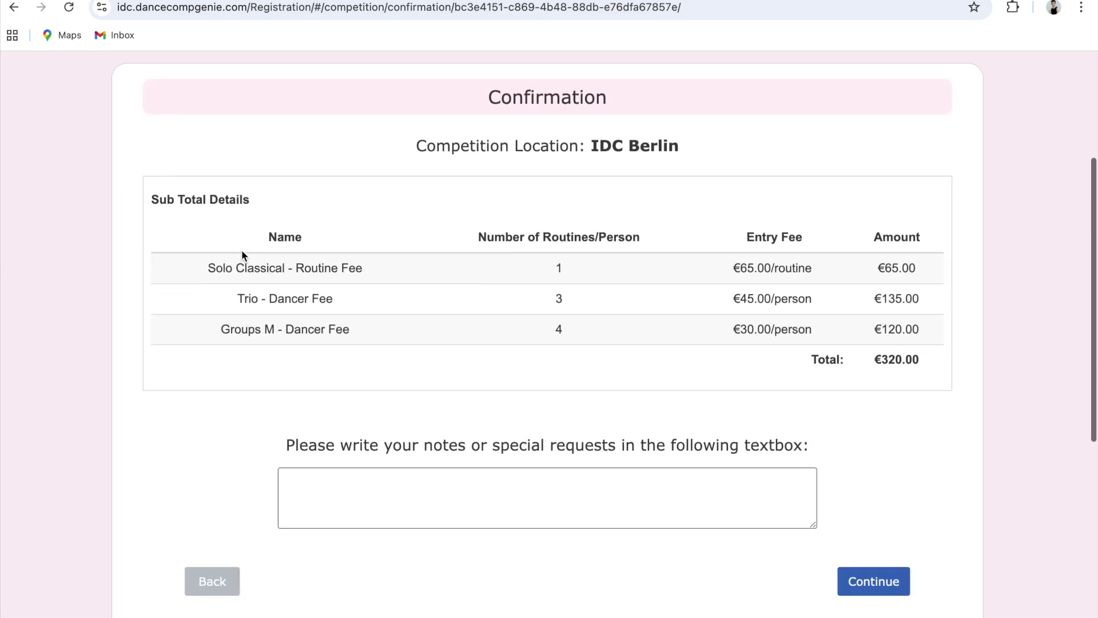
{"action": "scroll", "coordinate": [609, 231], "scroll_direction": "down", "scroll_amount": 1}
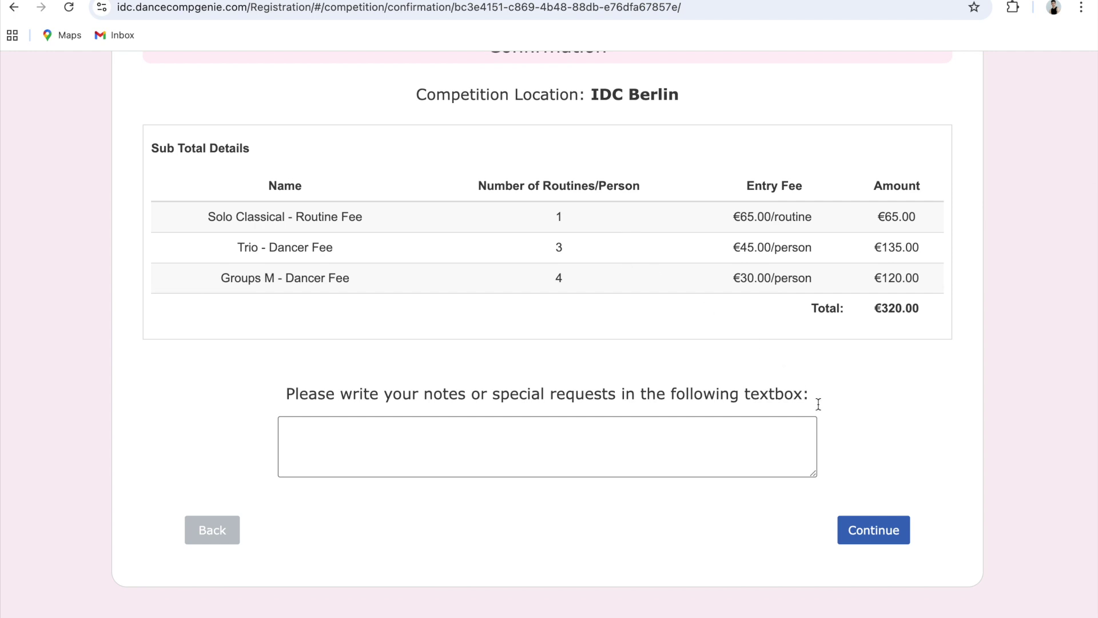
{"action": "left_click", "coordinate": [858, 528]}
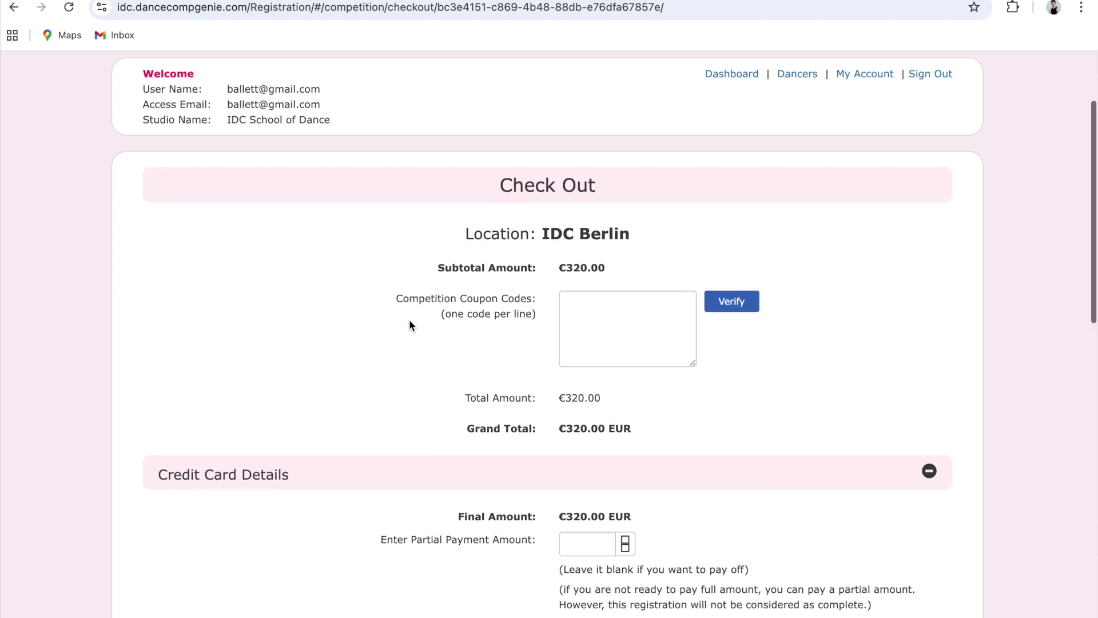
Hide the credit card form and review the bank transfer payment details
{"action": "scroll", "coordinate": [409, 322], "scroll_direction": "down", "scroll_amount": 2}
{"action": "scroll", "coordinate": [409, 325], "scroll_direction": "down", "scroll_amount": 2}
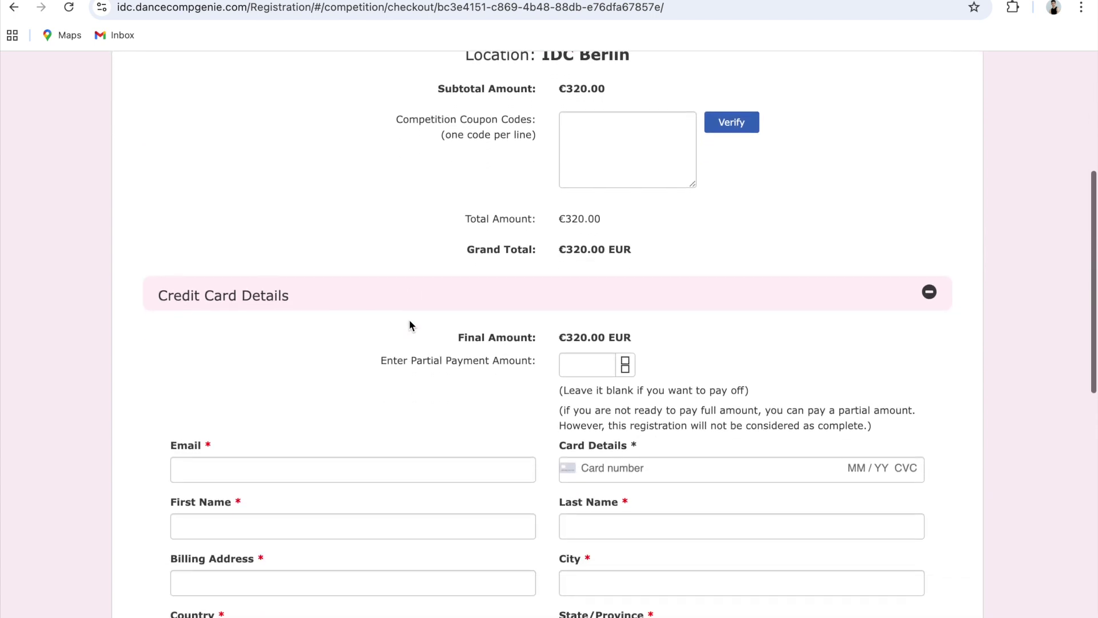
{"action": "left_click", "coordinate": [928, 293]}
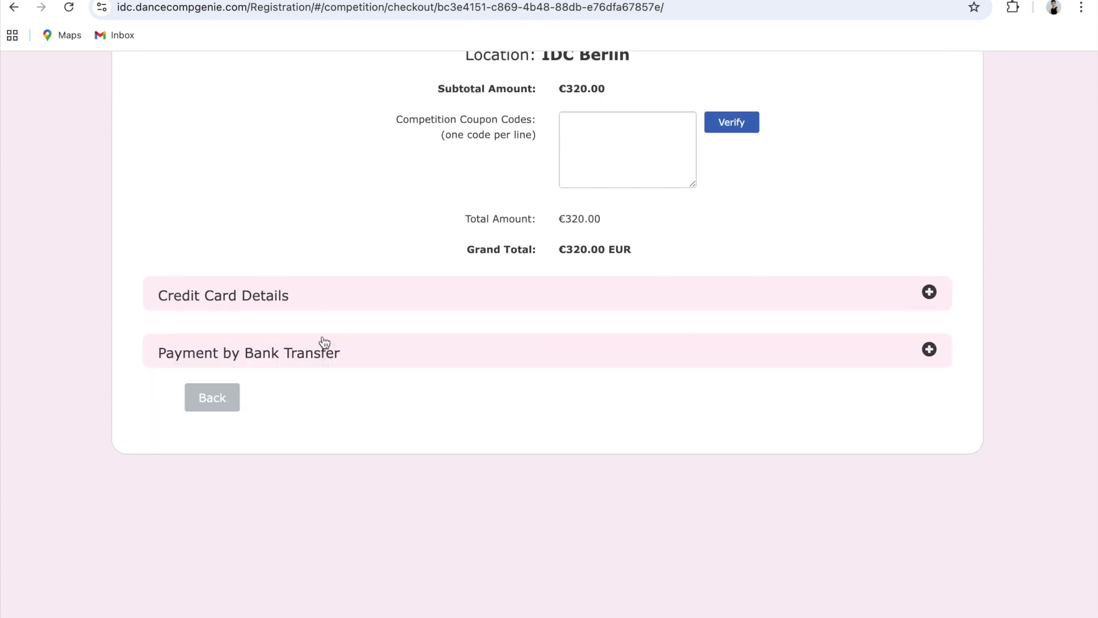
{"action": "left_click", "coordinate": [350, 351]}
{"action": "scroll", "coordinate": [428, 296], "scroll_direction": "down", "scroll_amount": 1}
{"action": "scroll", "coordinate": [428, 297], "scroll_direction": "down", "scroll_amount": 2}
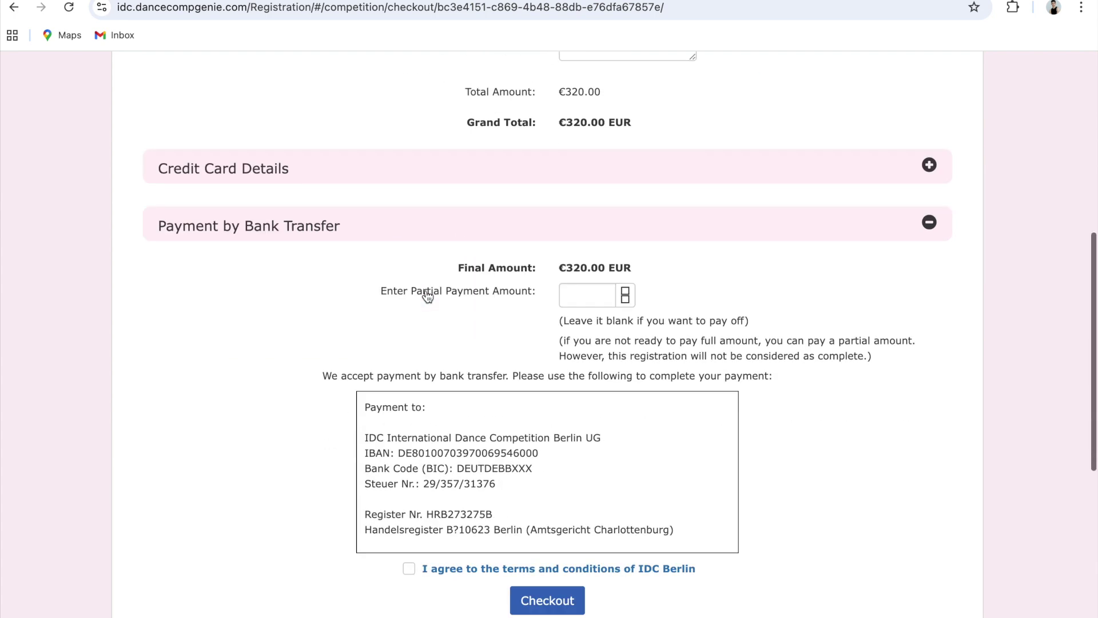
{"action": "left_click", "coordinate": [438, 175]}
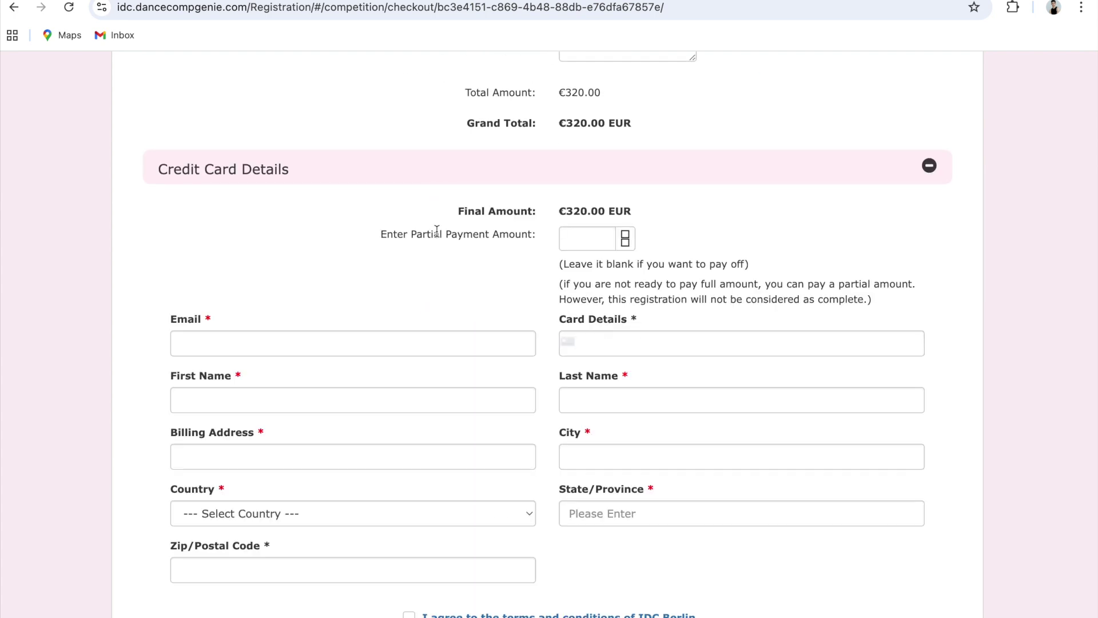
{"action": "scroll", "coordinate": [437, 250], "scroll_direction": "down", "scroll_amount": 1}
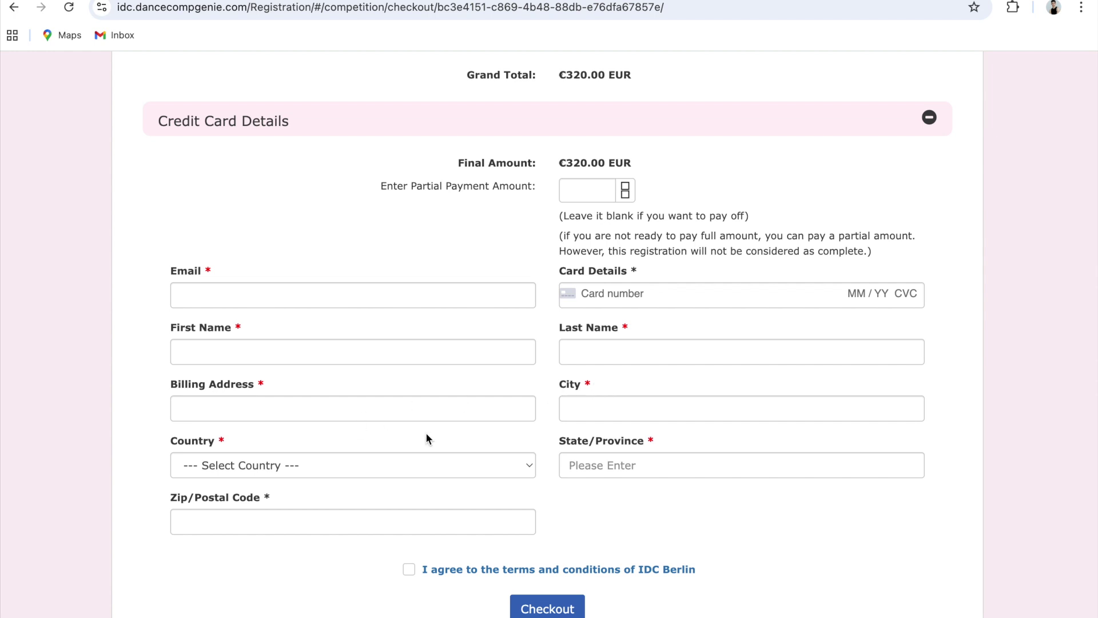
{"action": "left_click", "coordinate": [448, 117]}
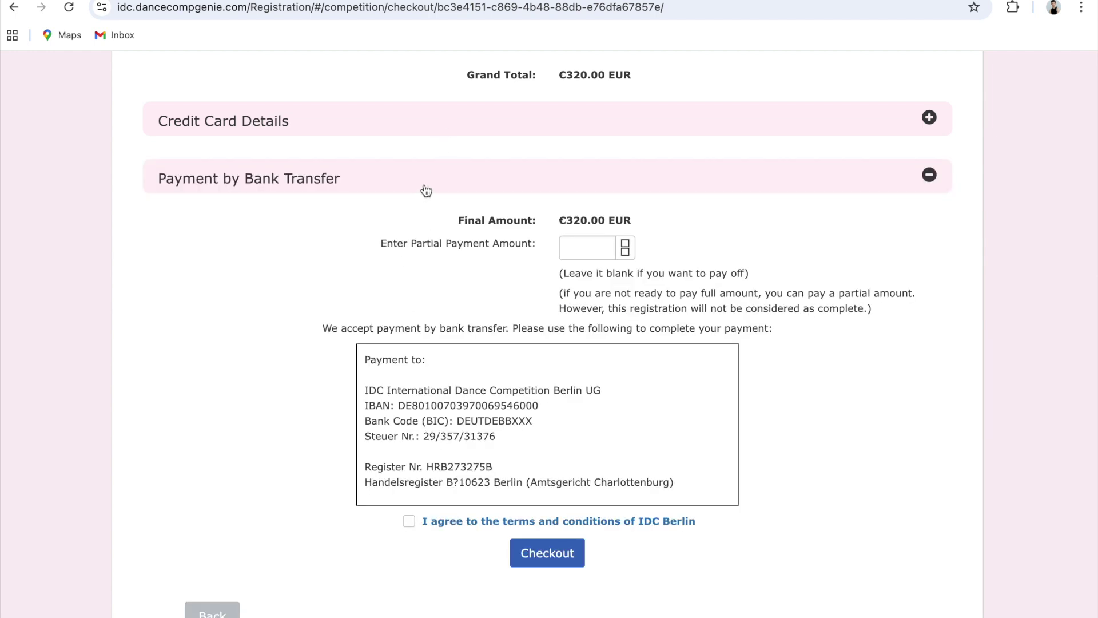
{"action": "scroll", "coordinate": [409, 241], "scroll_direction": "down", "scroll_amount": 2}
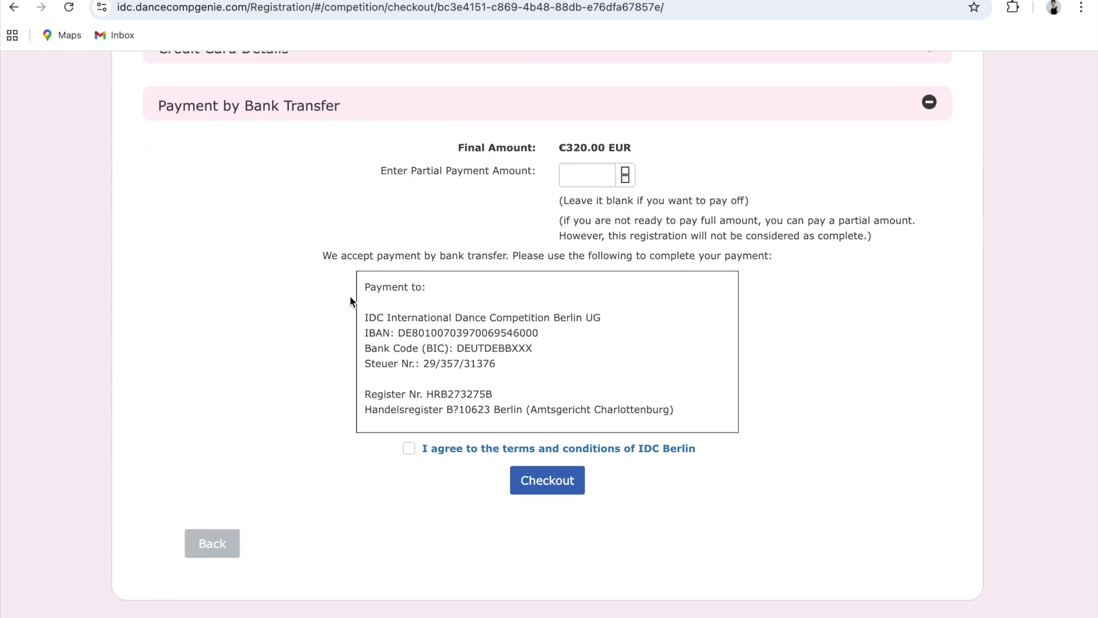
{"action": "left_click_drag", "start_coordinate": [363, 284], "coordinate": [496, 360]}
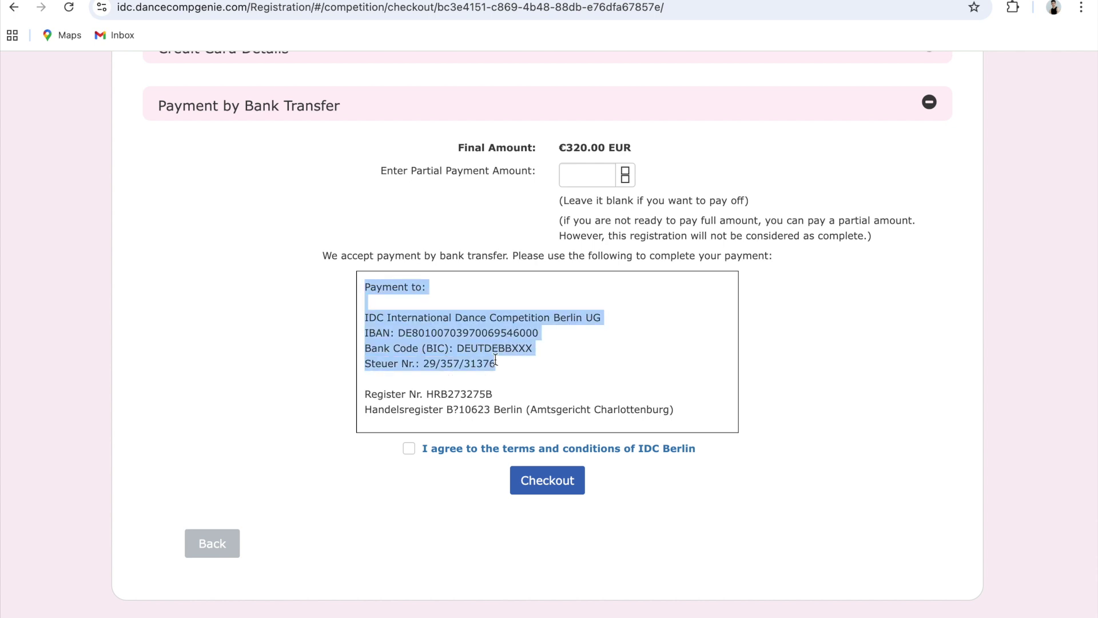
{"action": "left_click", "coordinate": [558, 374]}
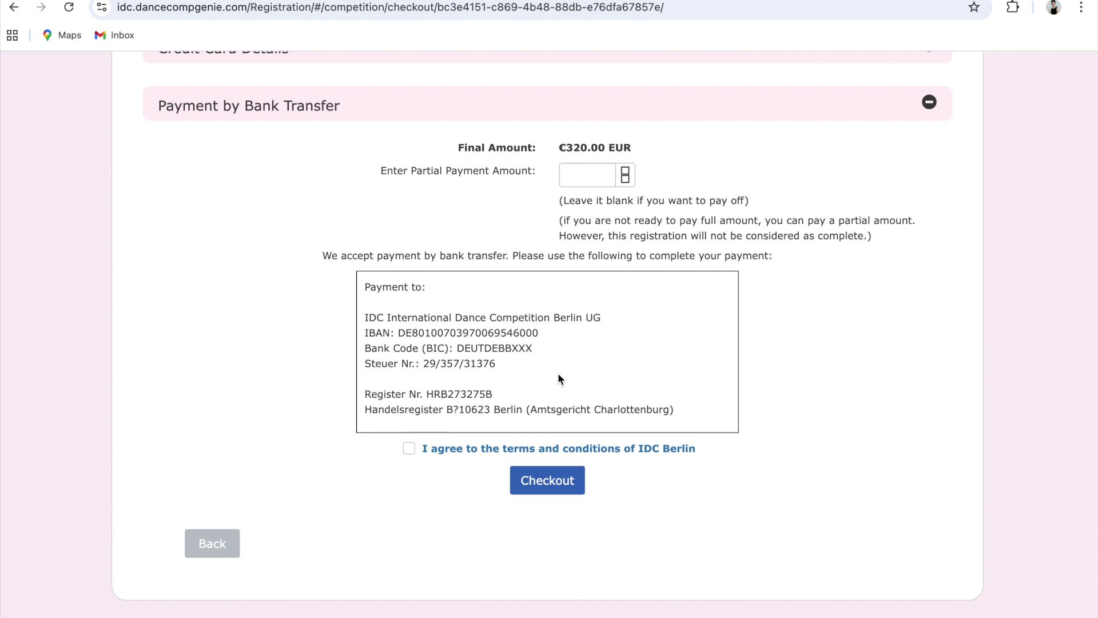
Tick then untick the IDC Berlin terms box and return to the dashboard
{"action": "left_click", "coordinate": [409, 449]}
{"action": "left_click", "coordinate": [409, 450]}
{"action": "scroll", "coordinate": [318, 470], "scroll_direction": "up", "scroll_amount": 10}
{"action": "scroll", "coordinate": [400, 372], "scroll_direction": "down", "scroll_amount": 1}
{"action": "left_click", "coordinate": [732, 197]}
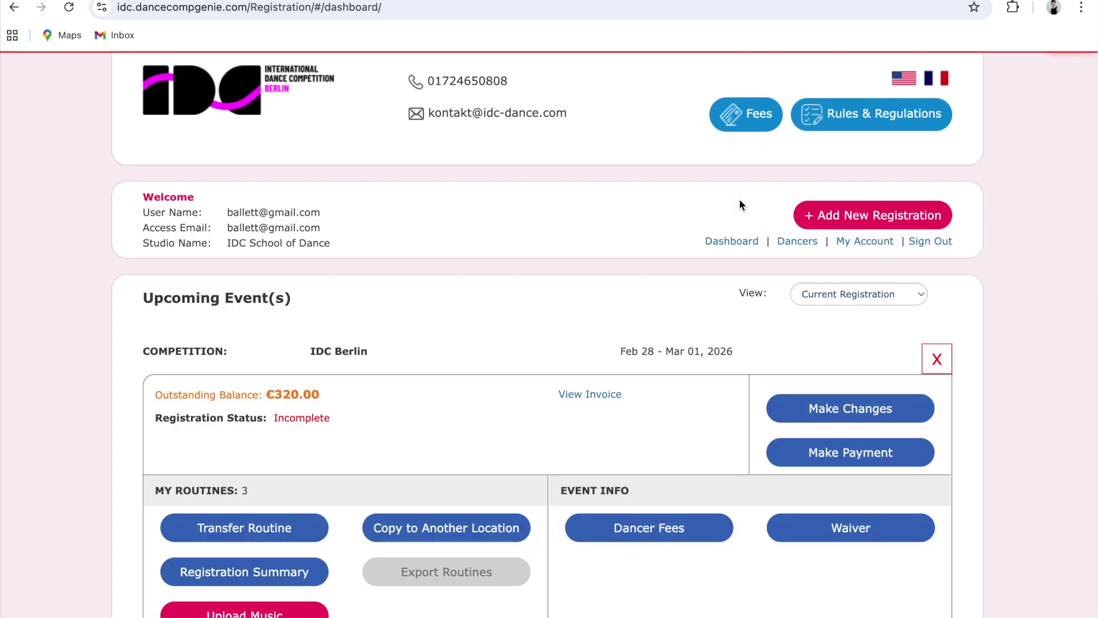
Highlight the €320.00 Outstanding Balance line, then open the registration invoice
{"action": "scroll", "coordinate": [502, 248], "scroll_direction": "down", "scroll_amount": 2}
{"action": "scroll", "coordinate": [502, 249], "scroll_direction": "down", "scroll_amount": 1}
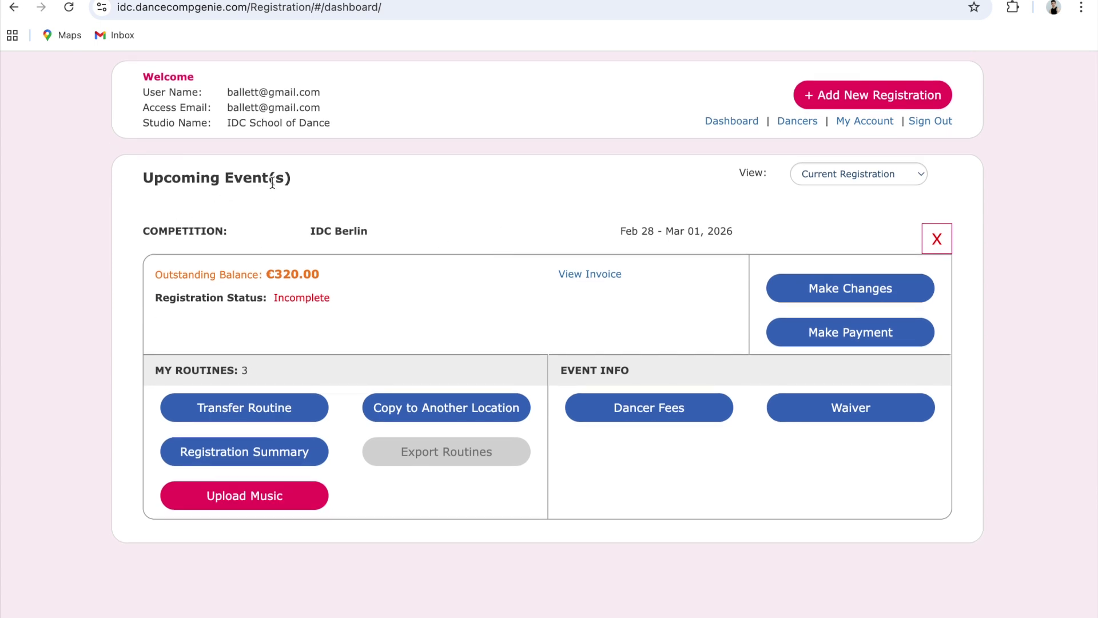
{"action": "scroll", "coordinate": [270, 176], "scroll_direction": "down", "scroll_amount": 1}
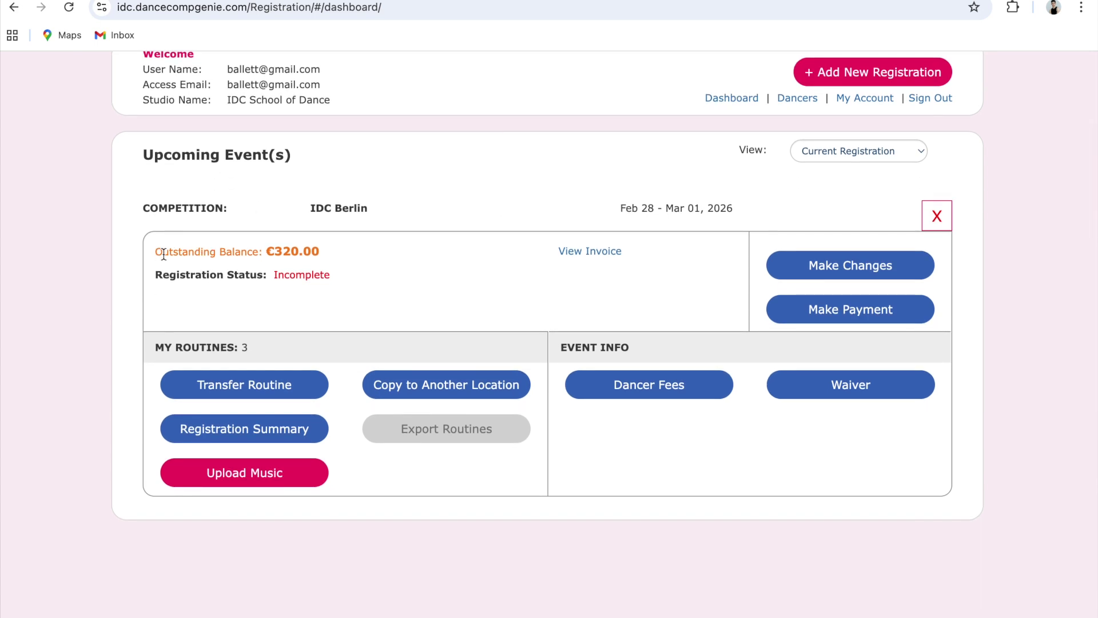
{"action": "left_click_drag", "start_coordinate": [159, 253], "coordinate": [349, 255]}
{"action": "left_click", "coordinate": [356, 253]}
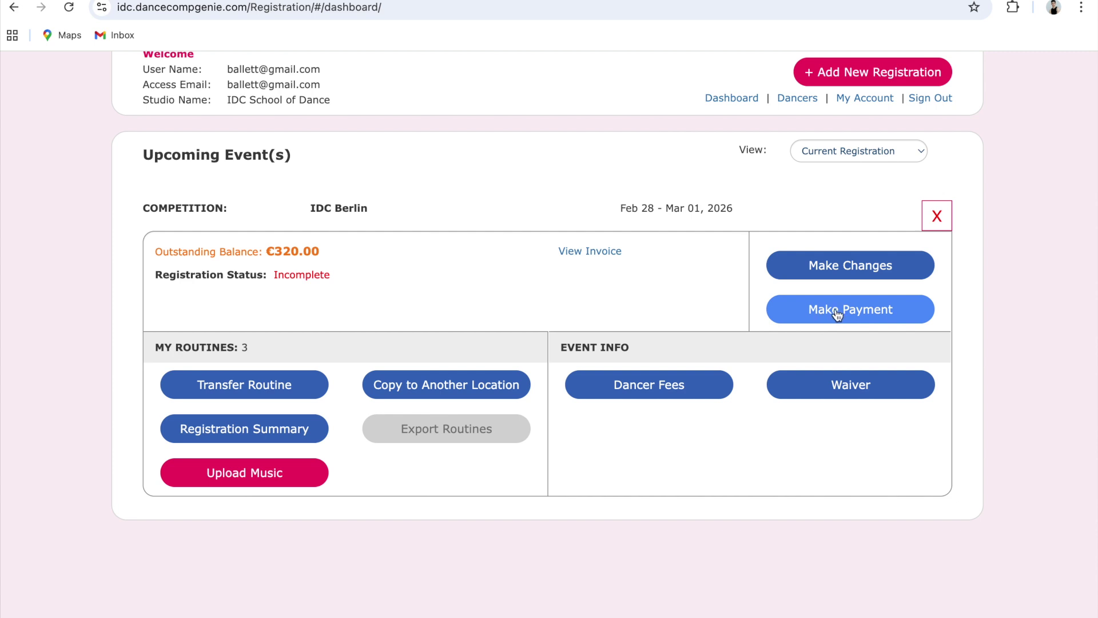
{"action": "left_click", "coordinate": [607, 252]}
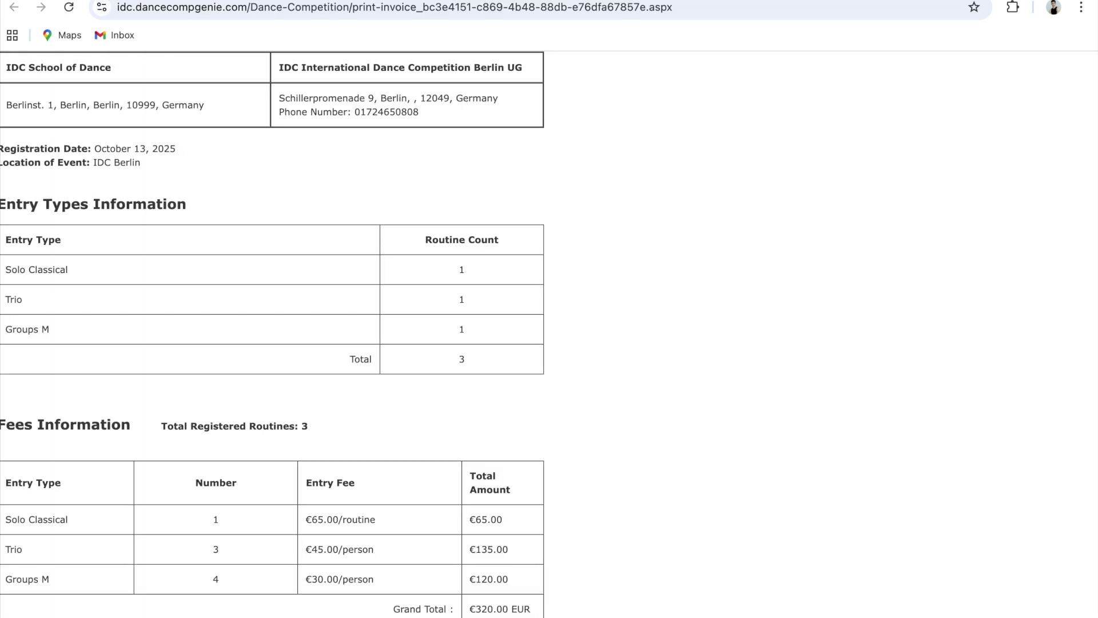
{"action": "key", "text": "ctrl+w"}
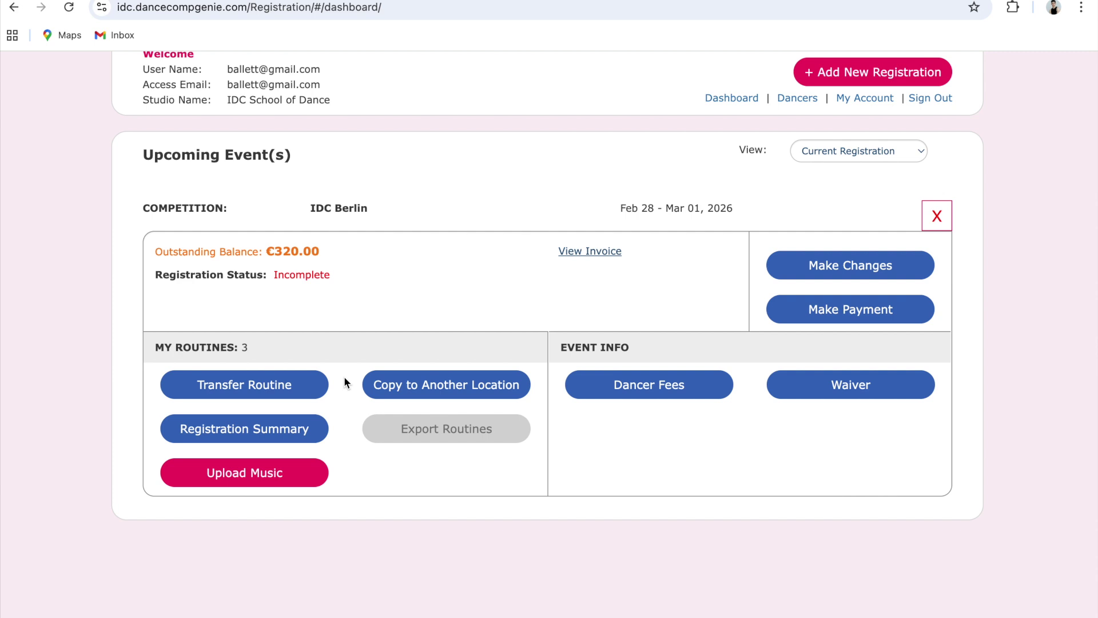
{"action": "left_click", "coordinate": [298, 433]}
{"action": "scroll", "coordinate": [341, 325], "scroll_direction": "down", "scroll_amount": 12}
{"action": "scroll", "coordinate": [342, 326], "scroll_direction": "down", "scroll_amount": 5}
{"action": "scroll", "coordinate": [343, 326], "scroll_direction": "up", "scroll_amount": 15}
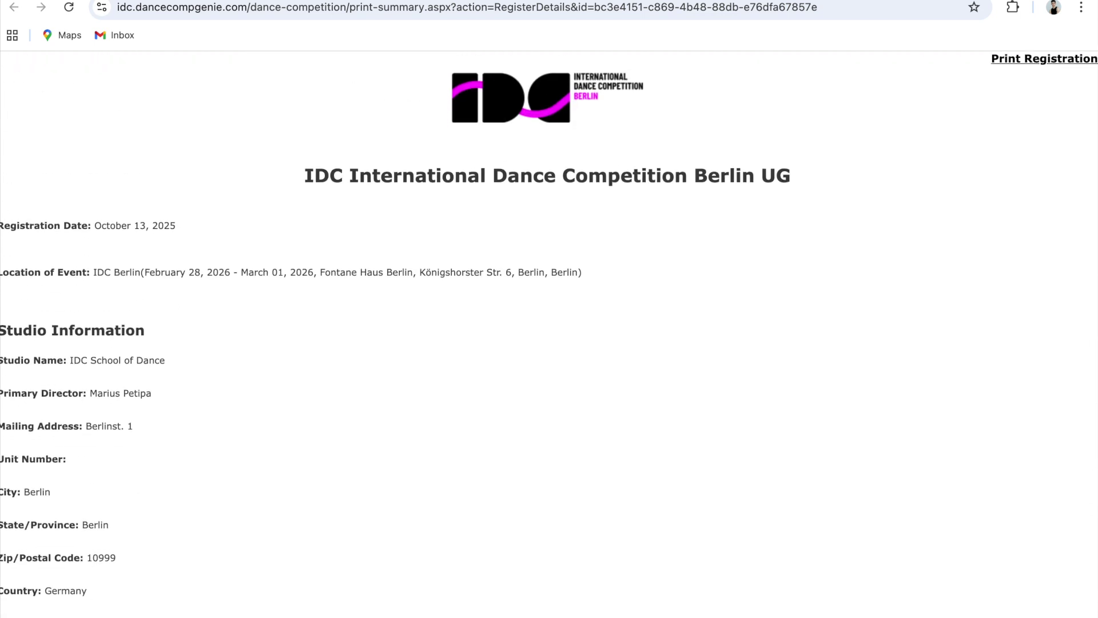
{"action": "key", "text": "super+w"}
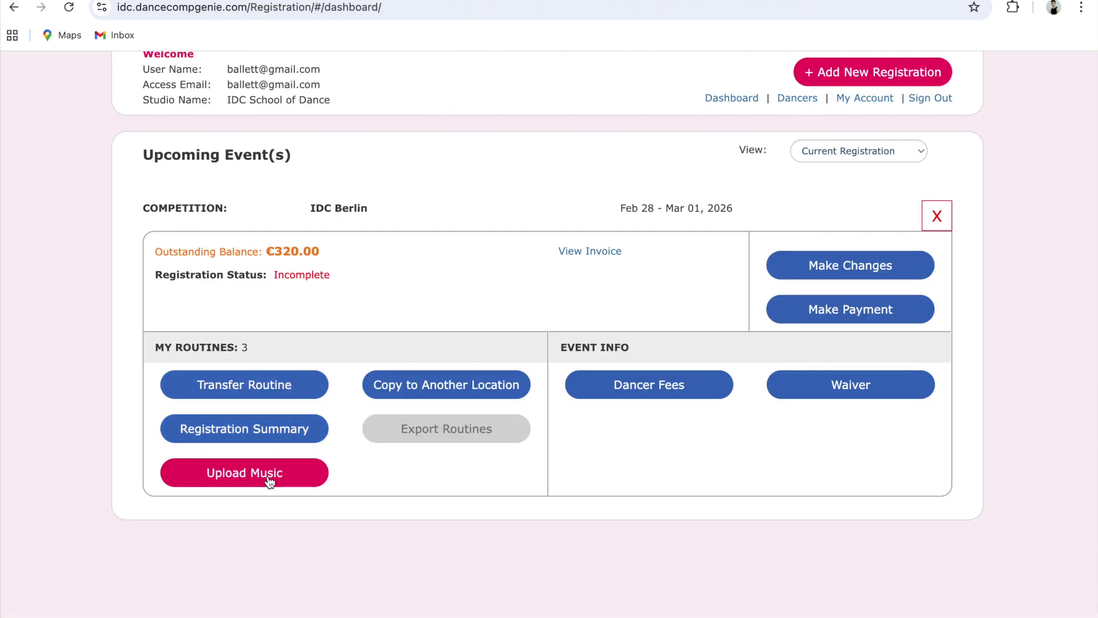
{"action": "left_click", "coordinate": [269, 481]}
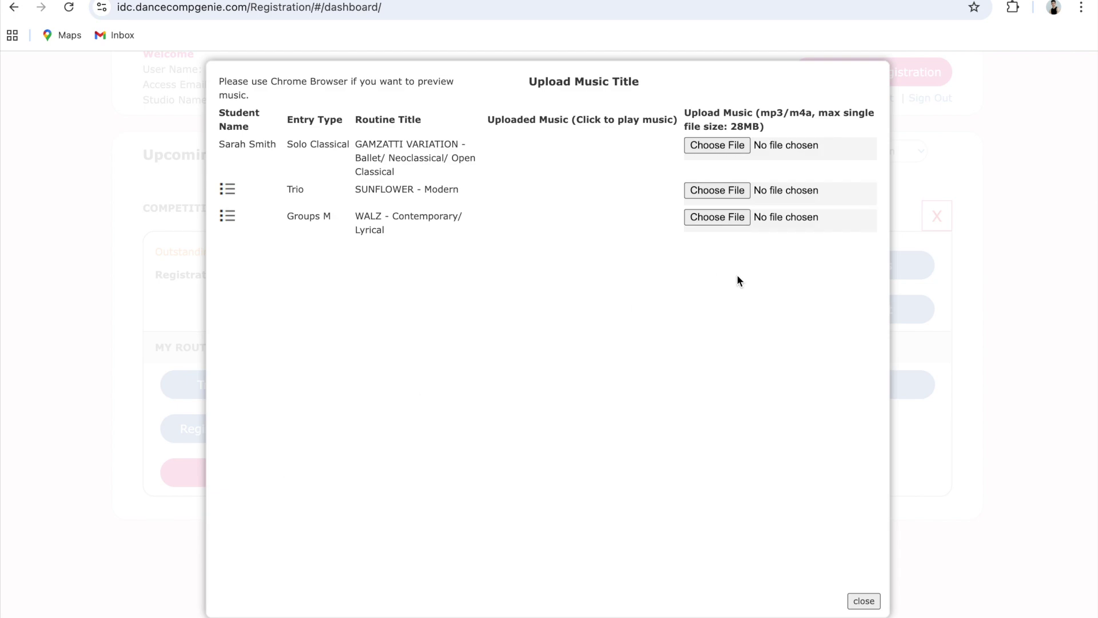
{"action": "left_click_drag", "start_coordinate": [761, 113], "coordinate": [852, 128]}
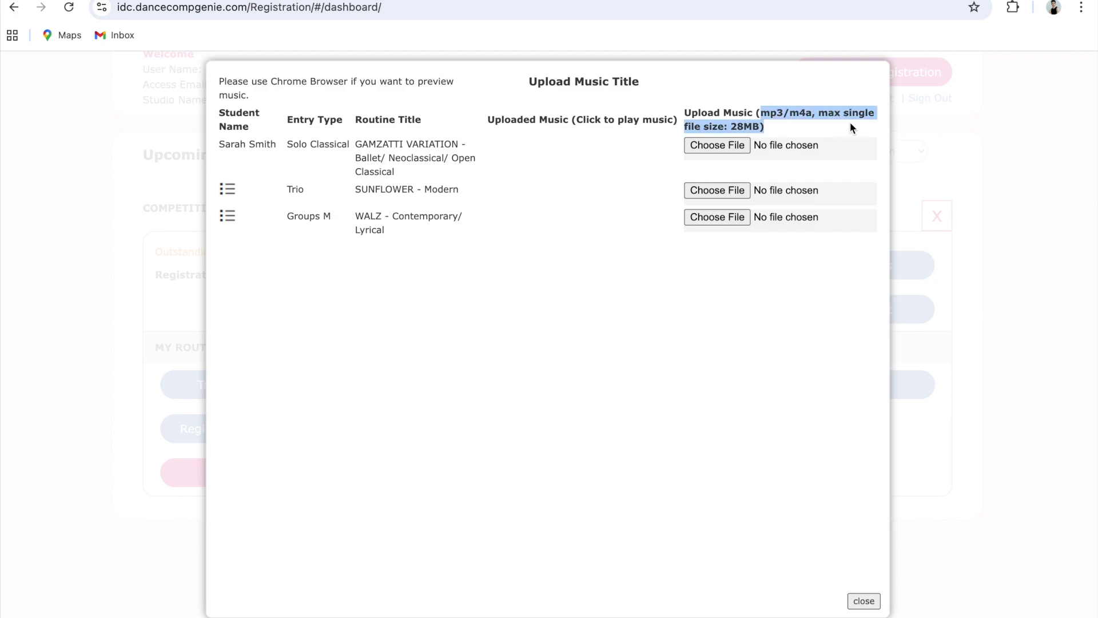
{"action": "left_click", "coordinate": [867, 603]}
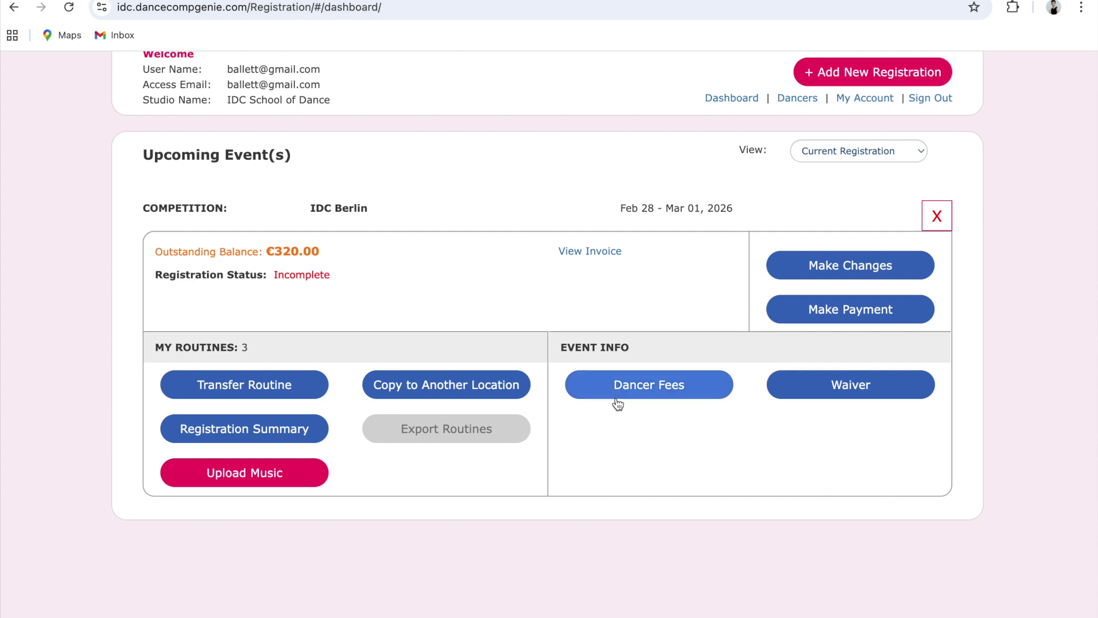
{"action": "left_click", "coordinate": [655, 395]}
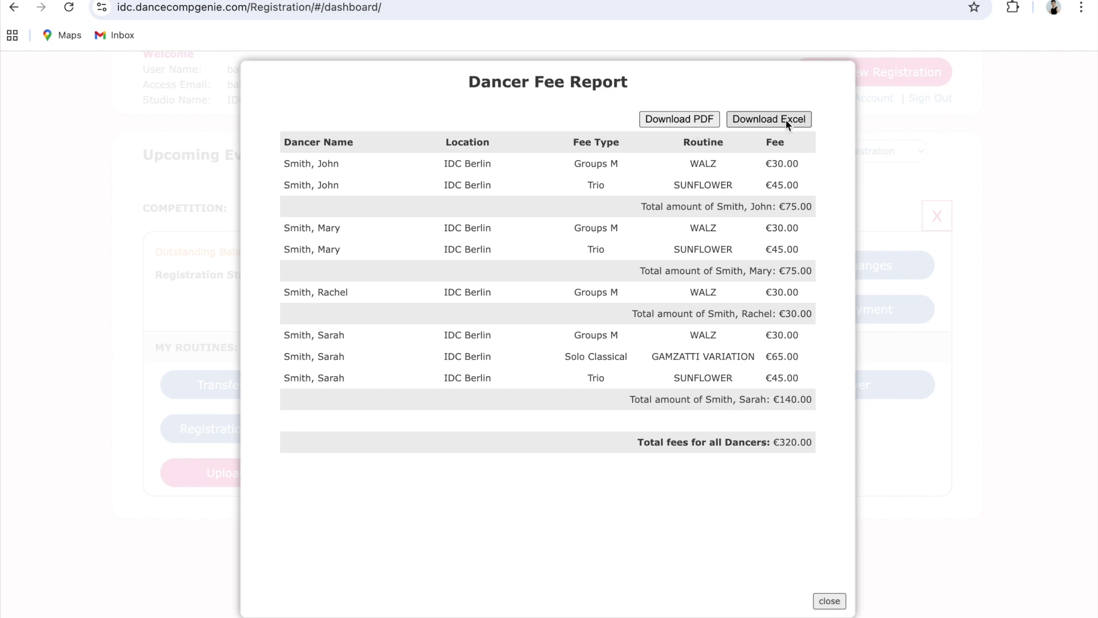
{"action": "left_click", "coordinate": [830, 600]}
{"action": "left_click", "coordinate": [885, 386]}
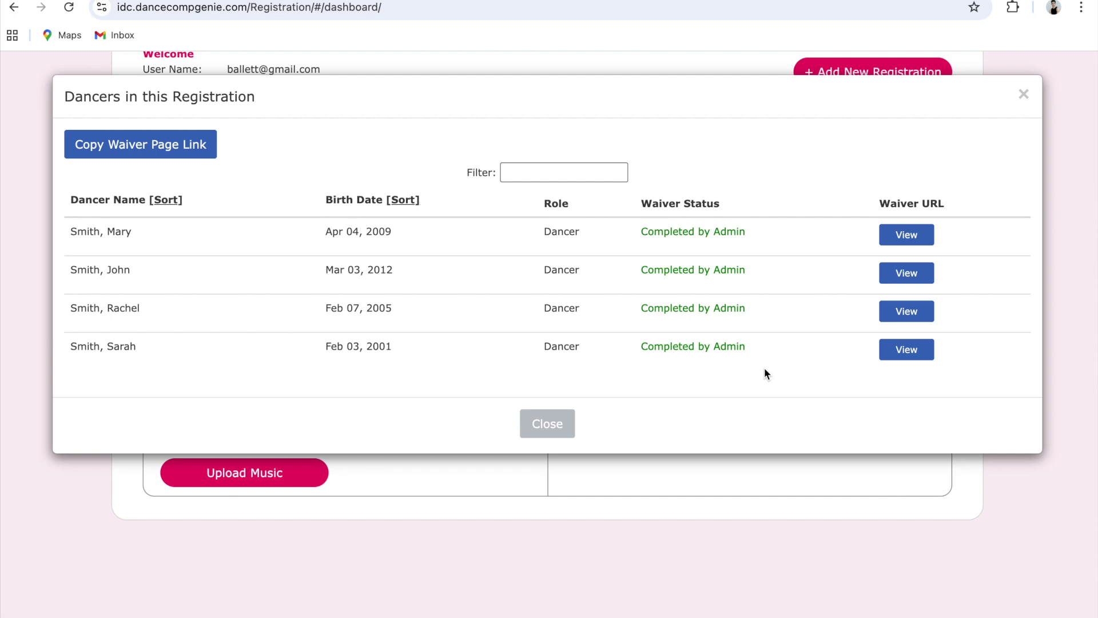
{"action": "left_click", "coordinate": [566, 423]}
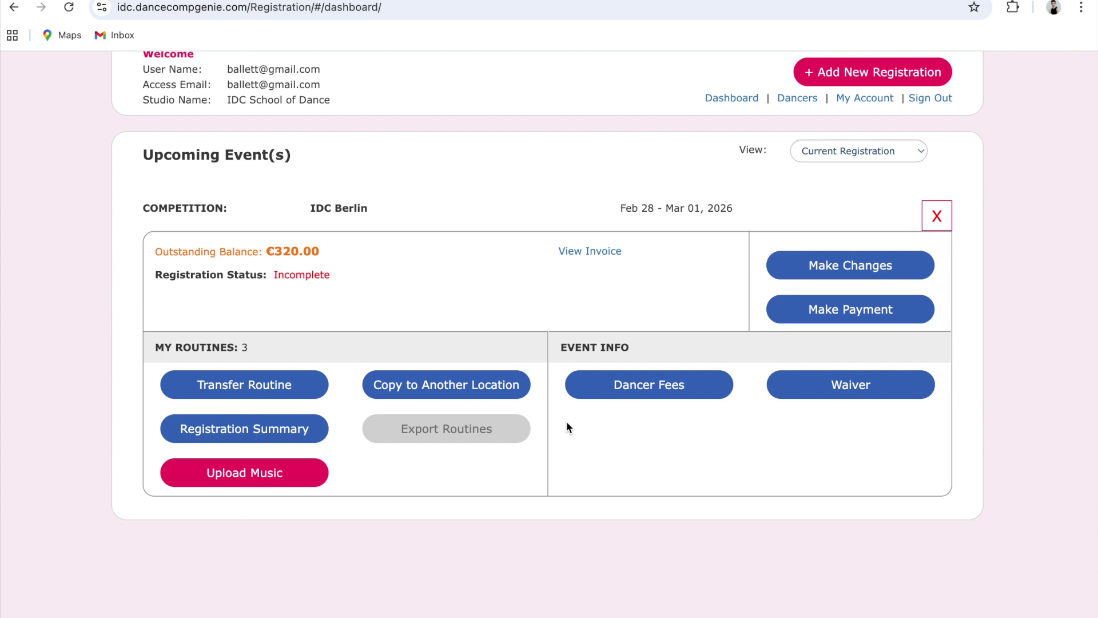